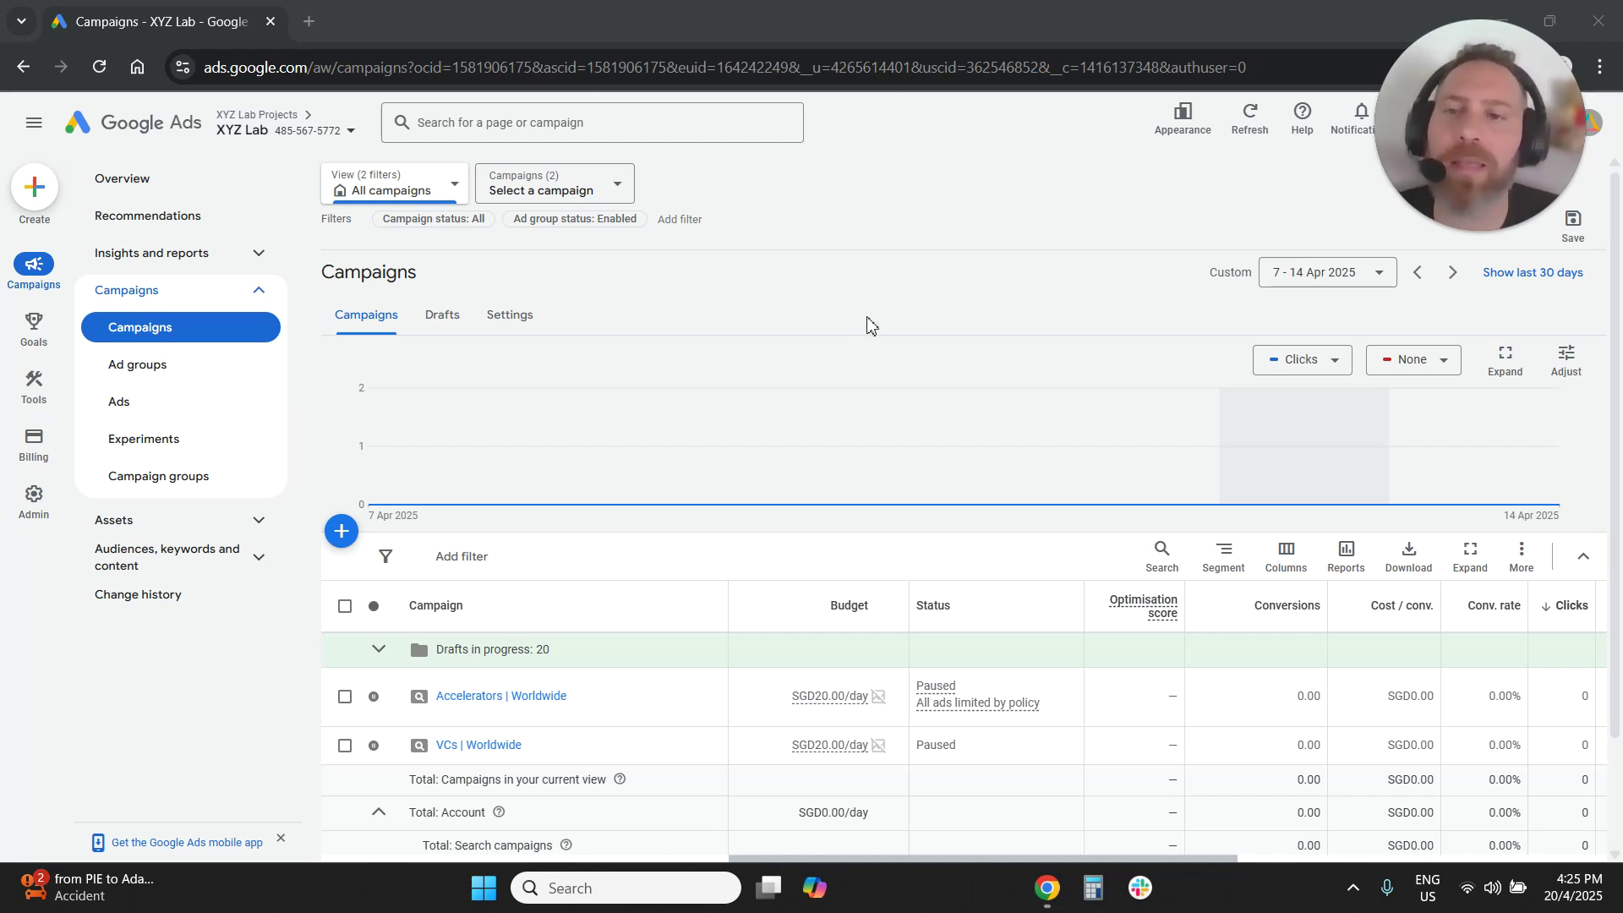
- Start a new campaign and choose to create it without guidance
left_click(349, 541)
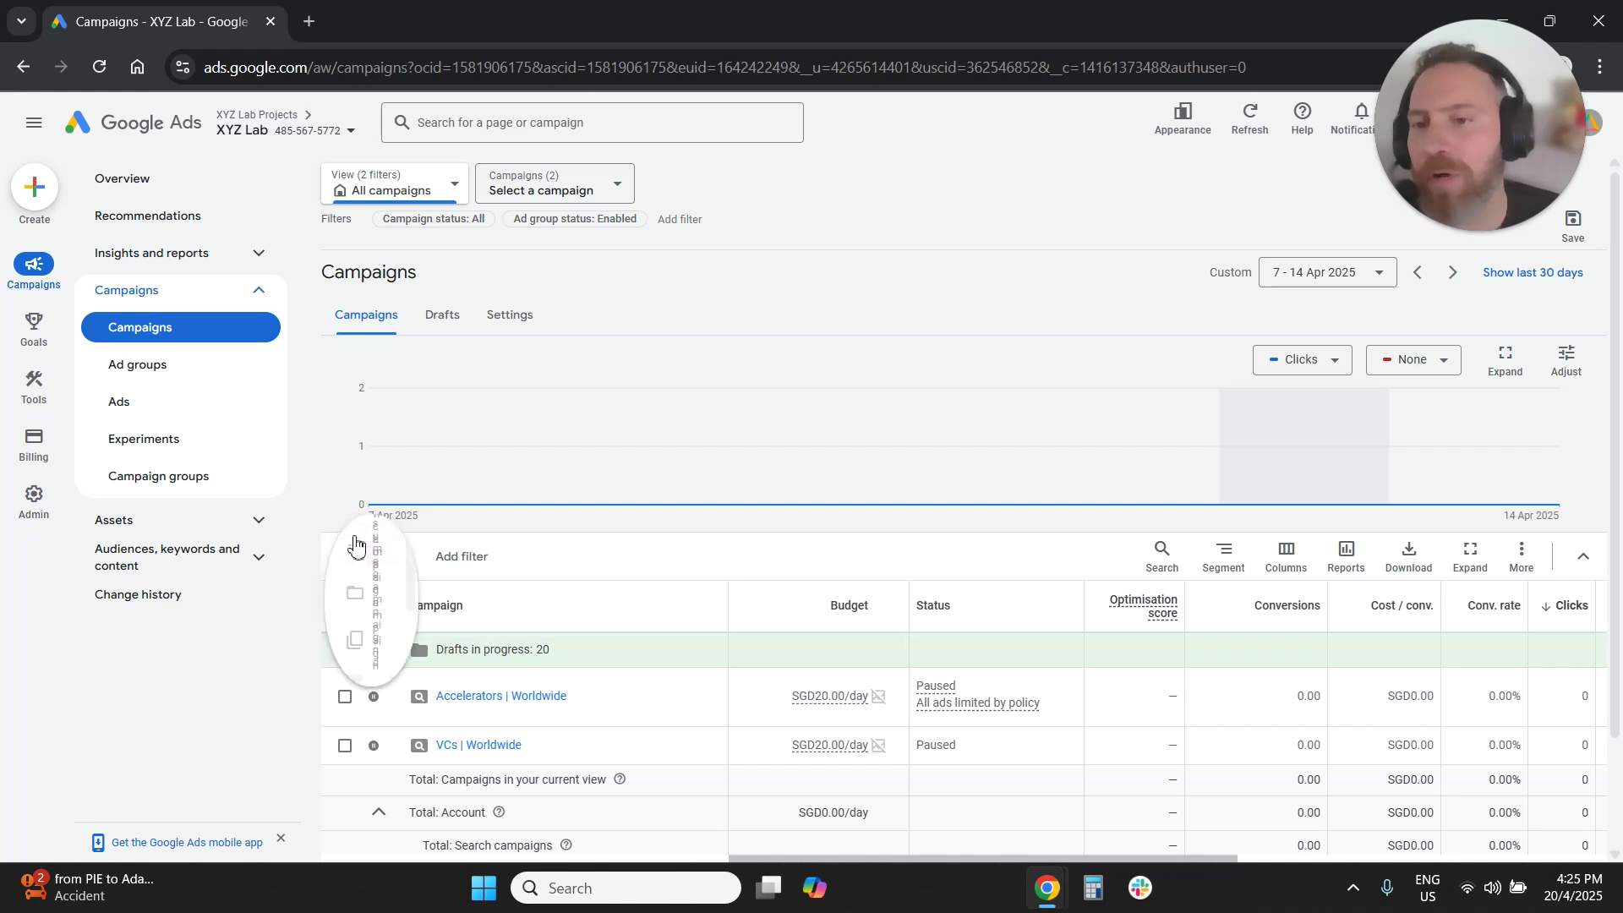
left_click(447, 546)
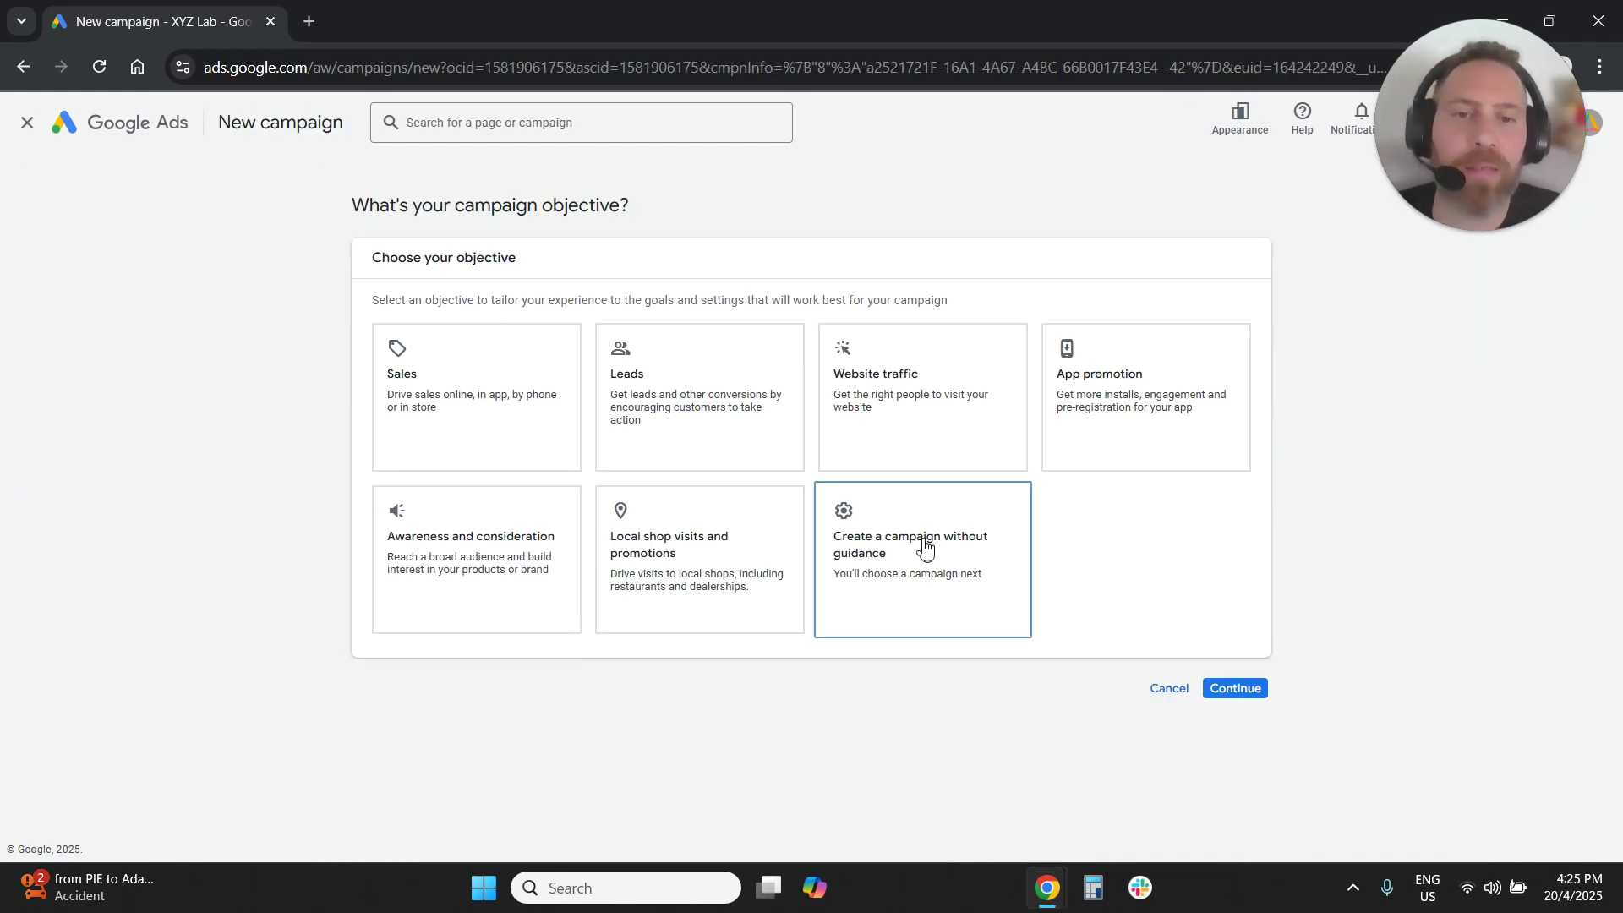
left_click(964, 555)
left_click(964, 555)
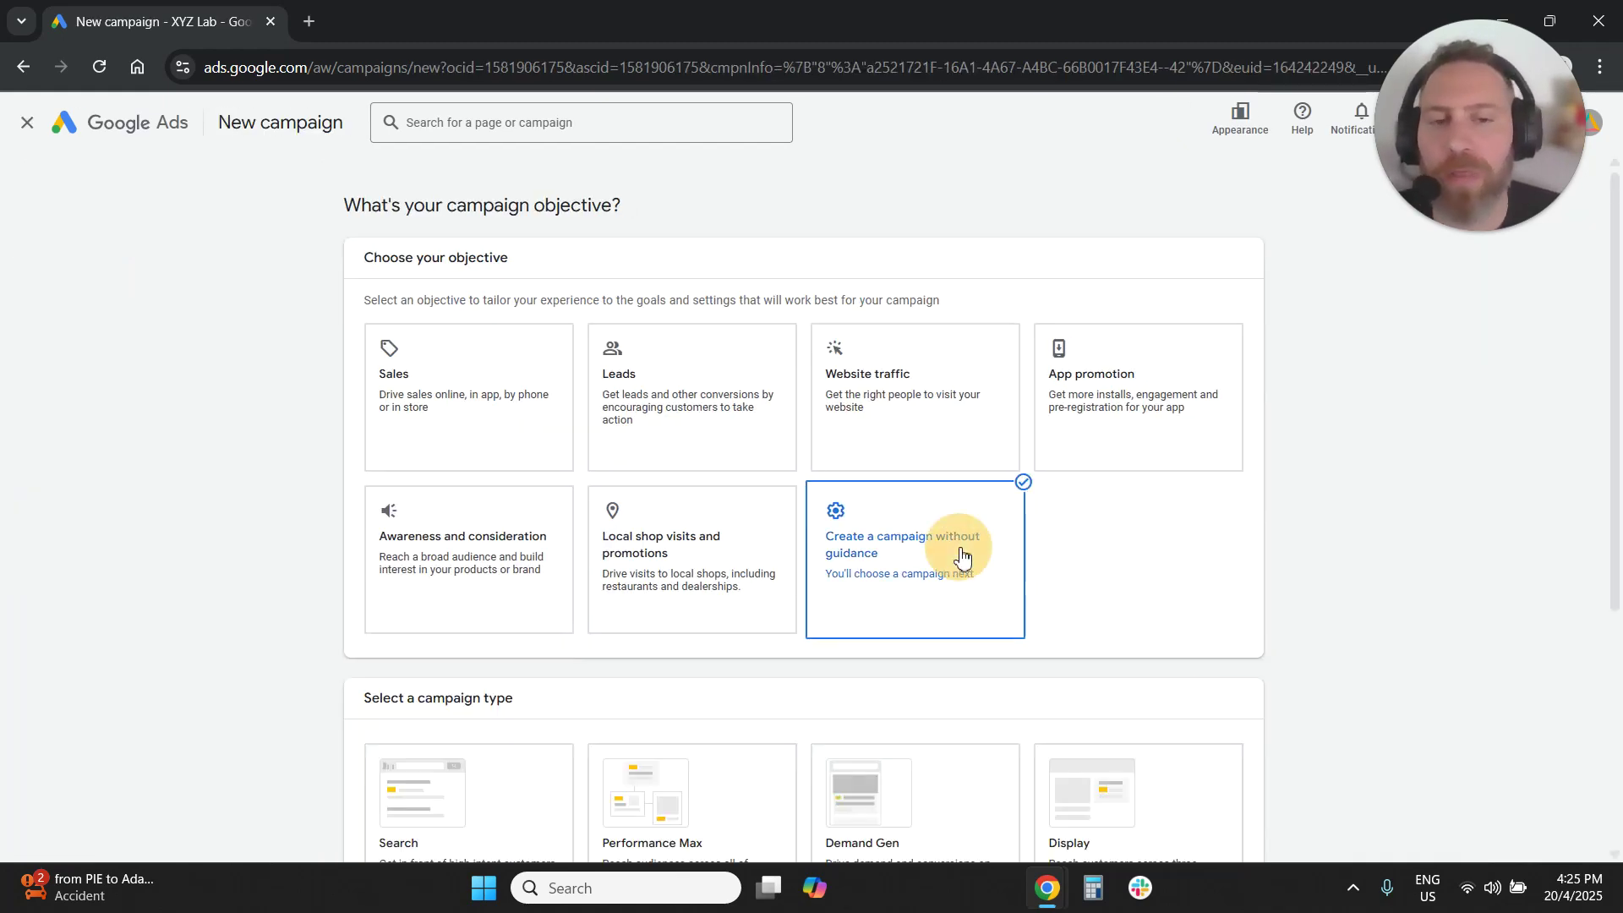
- Choose Demand Gen as the campaign type and continue to its campaign settings
scroll(1420, 416, "down", 4)
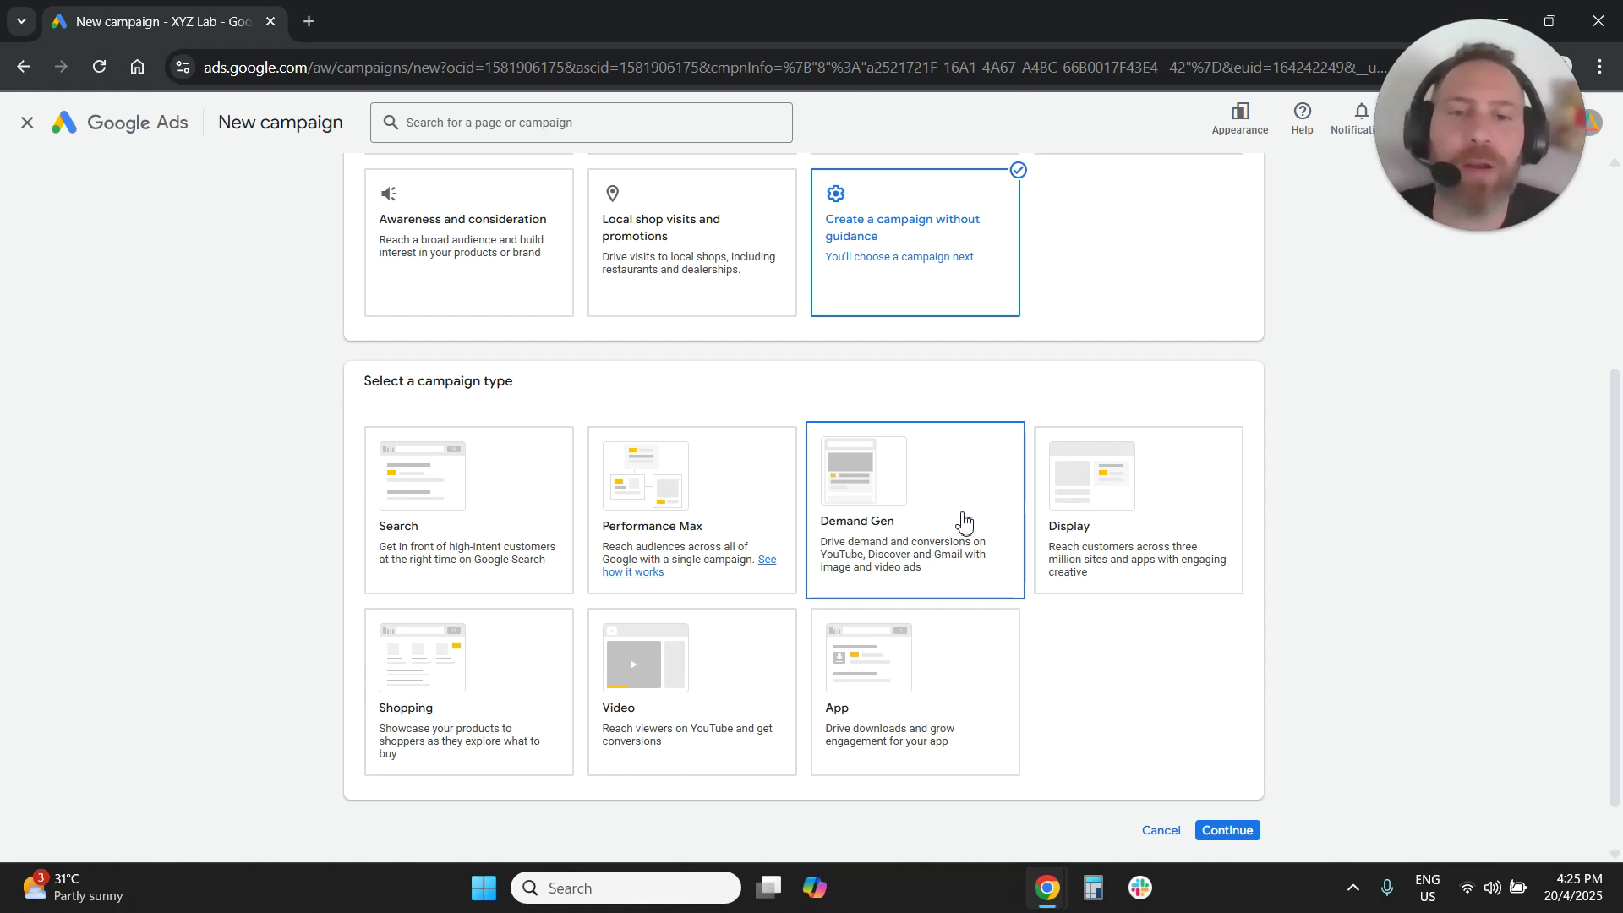
left_click(964, 520)
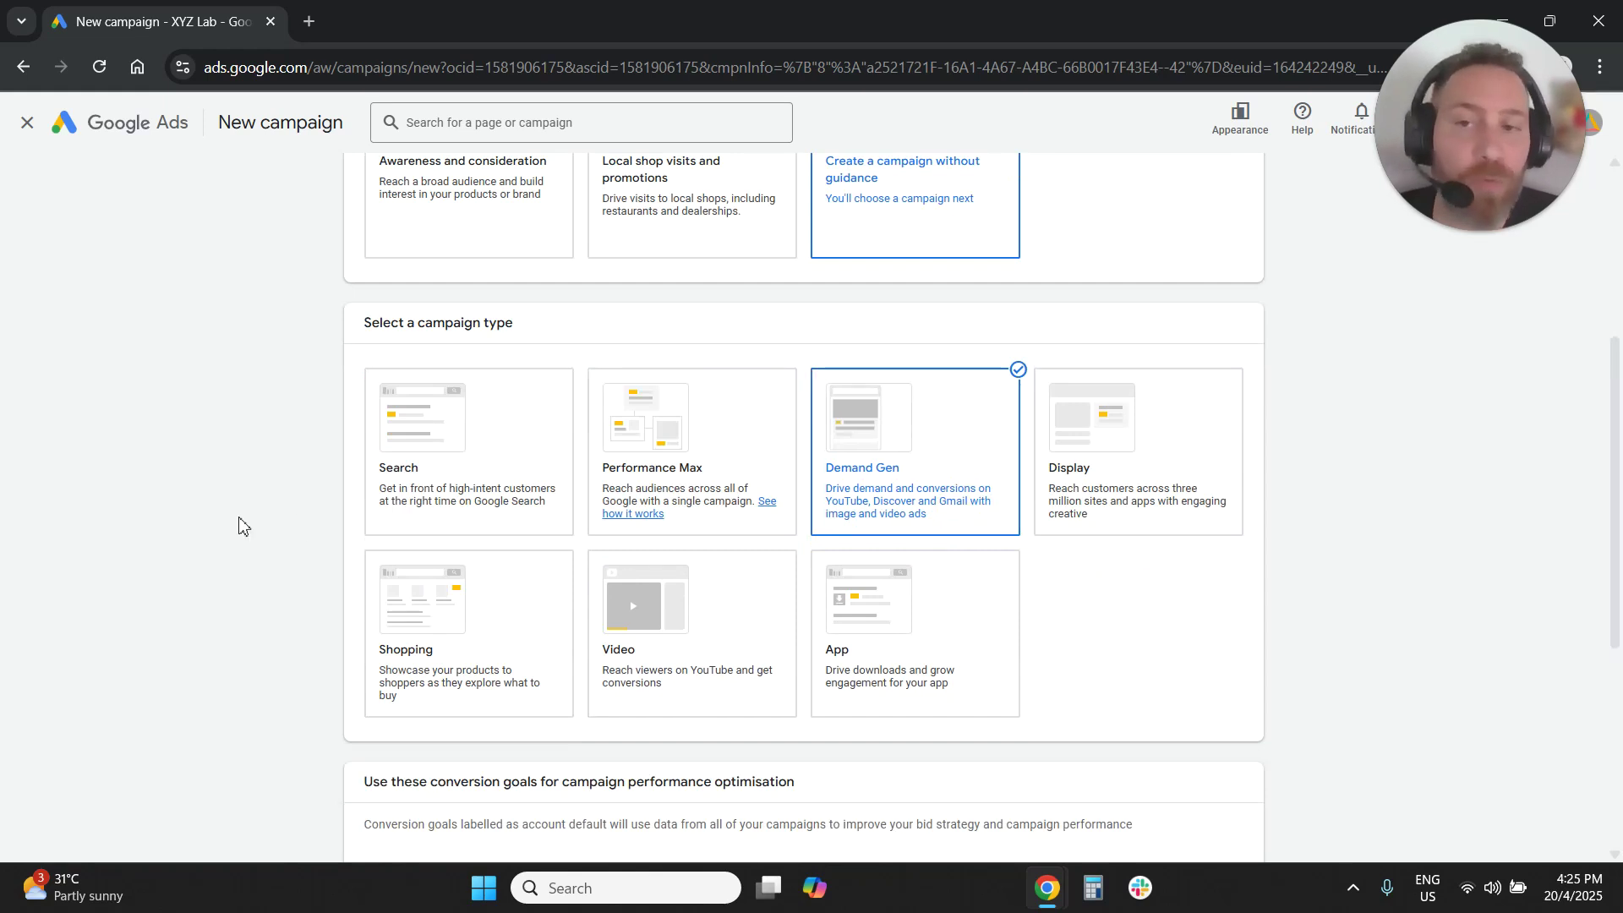
scroll(225, 525, "down", 5)
left_click(1249, 772)
left_click(1231, 772)
left_click(1027, 657)
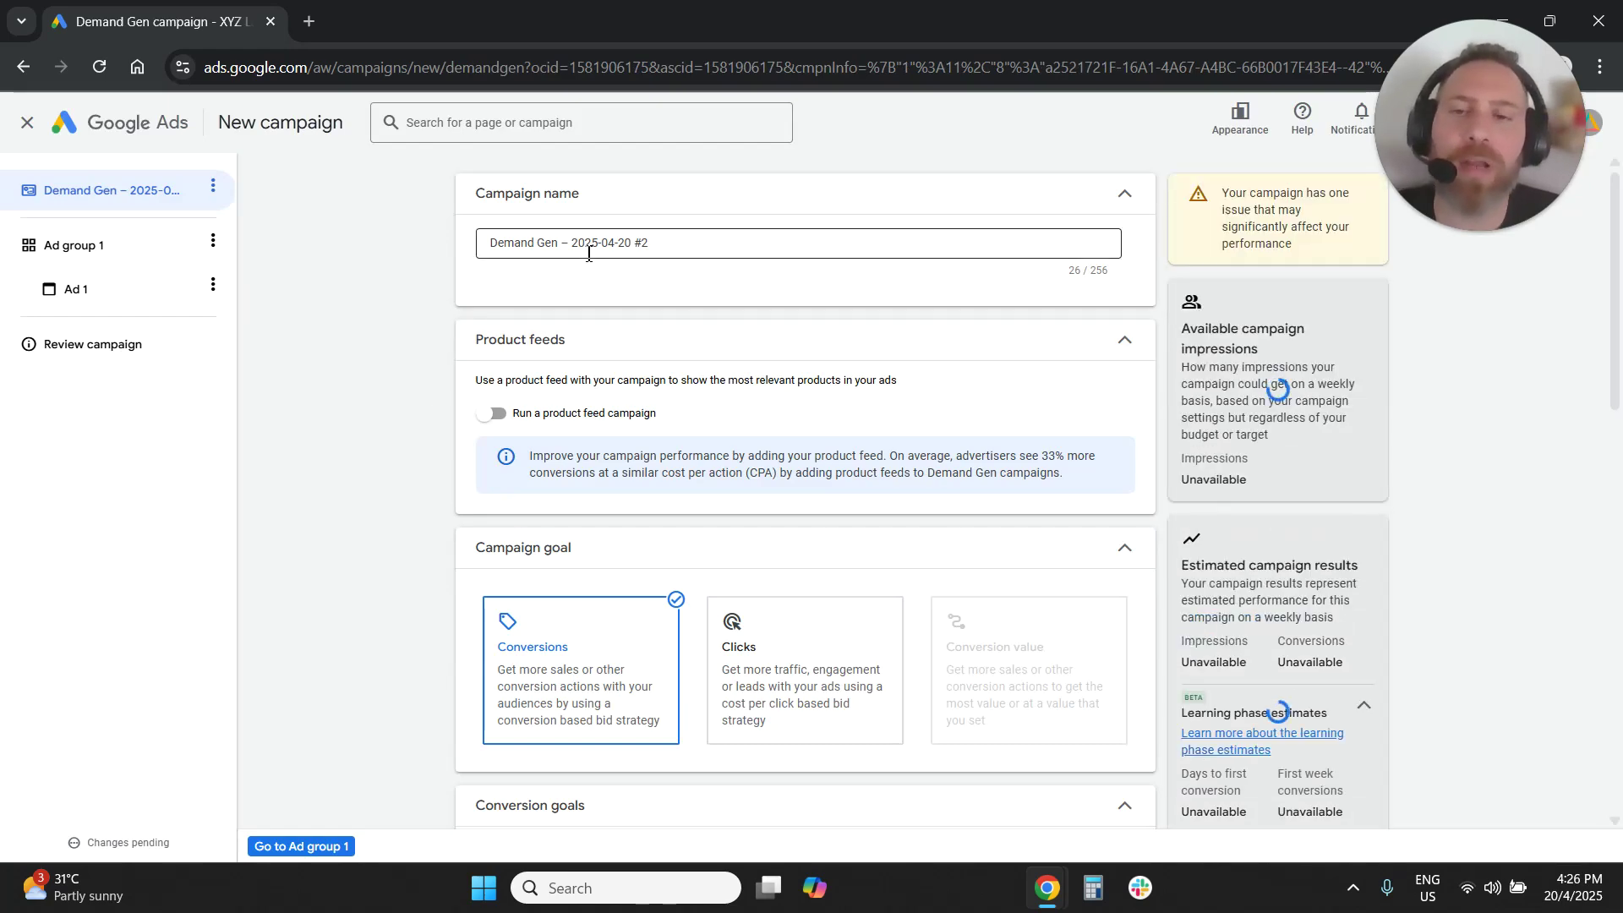
- Open Ad group 1 and set its channel selection to Let me choose
scroll(592, 372, "down", 4)
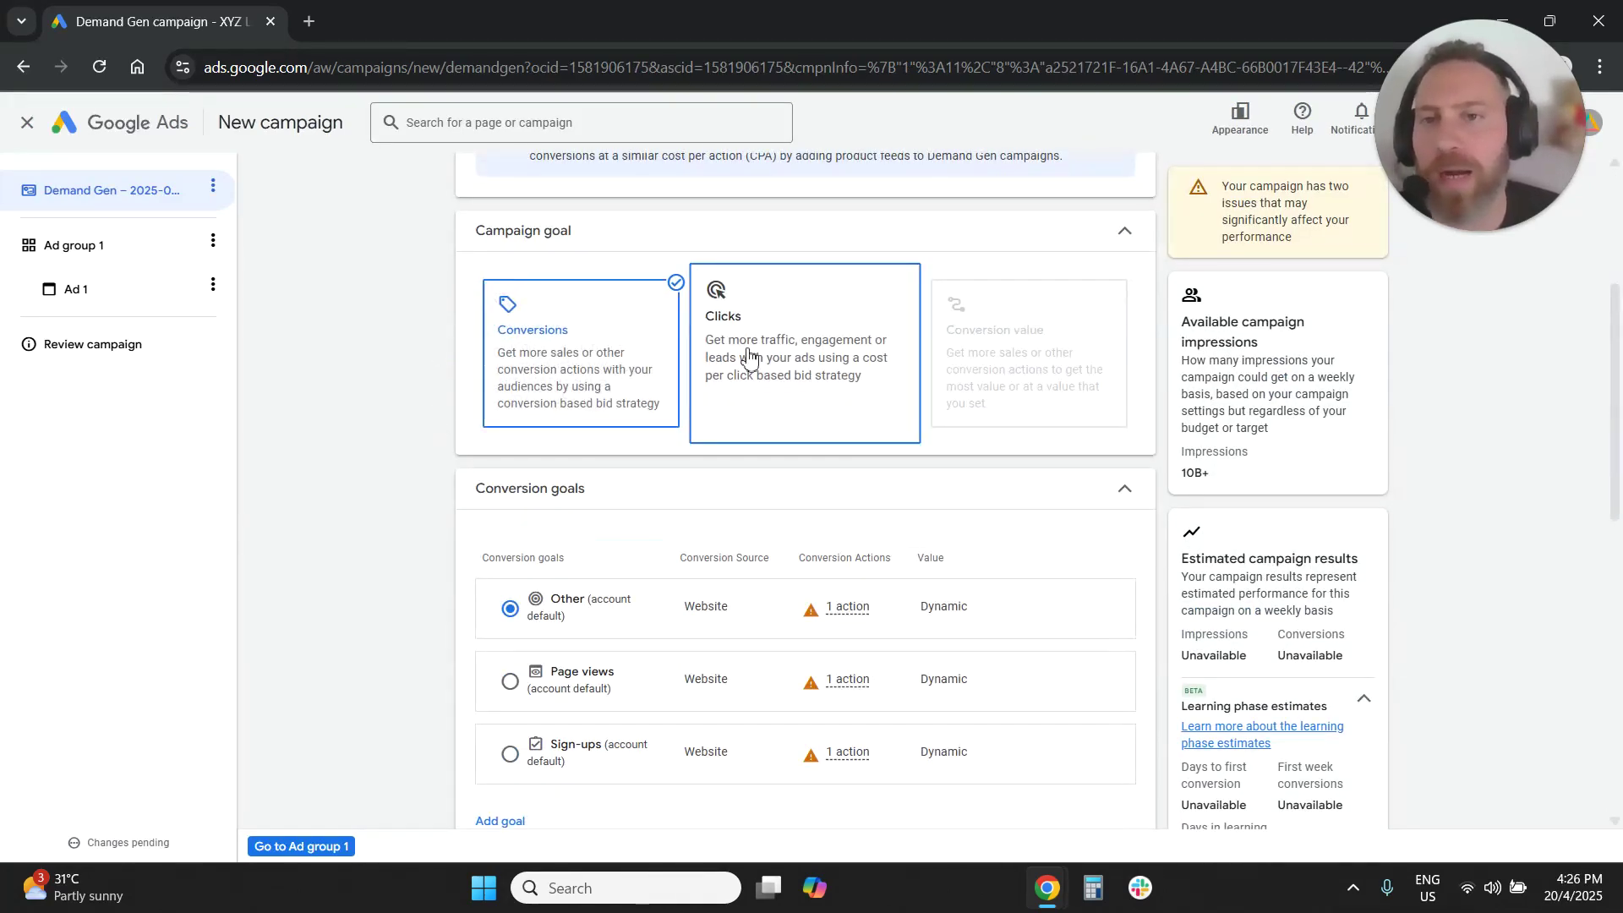
scroll(313, 439, "down", 4)
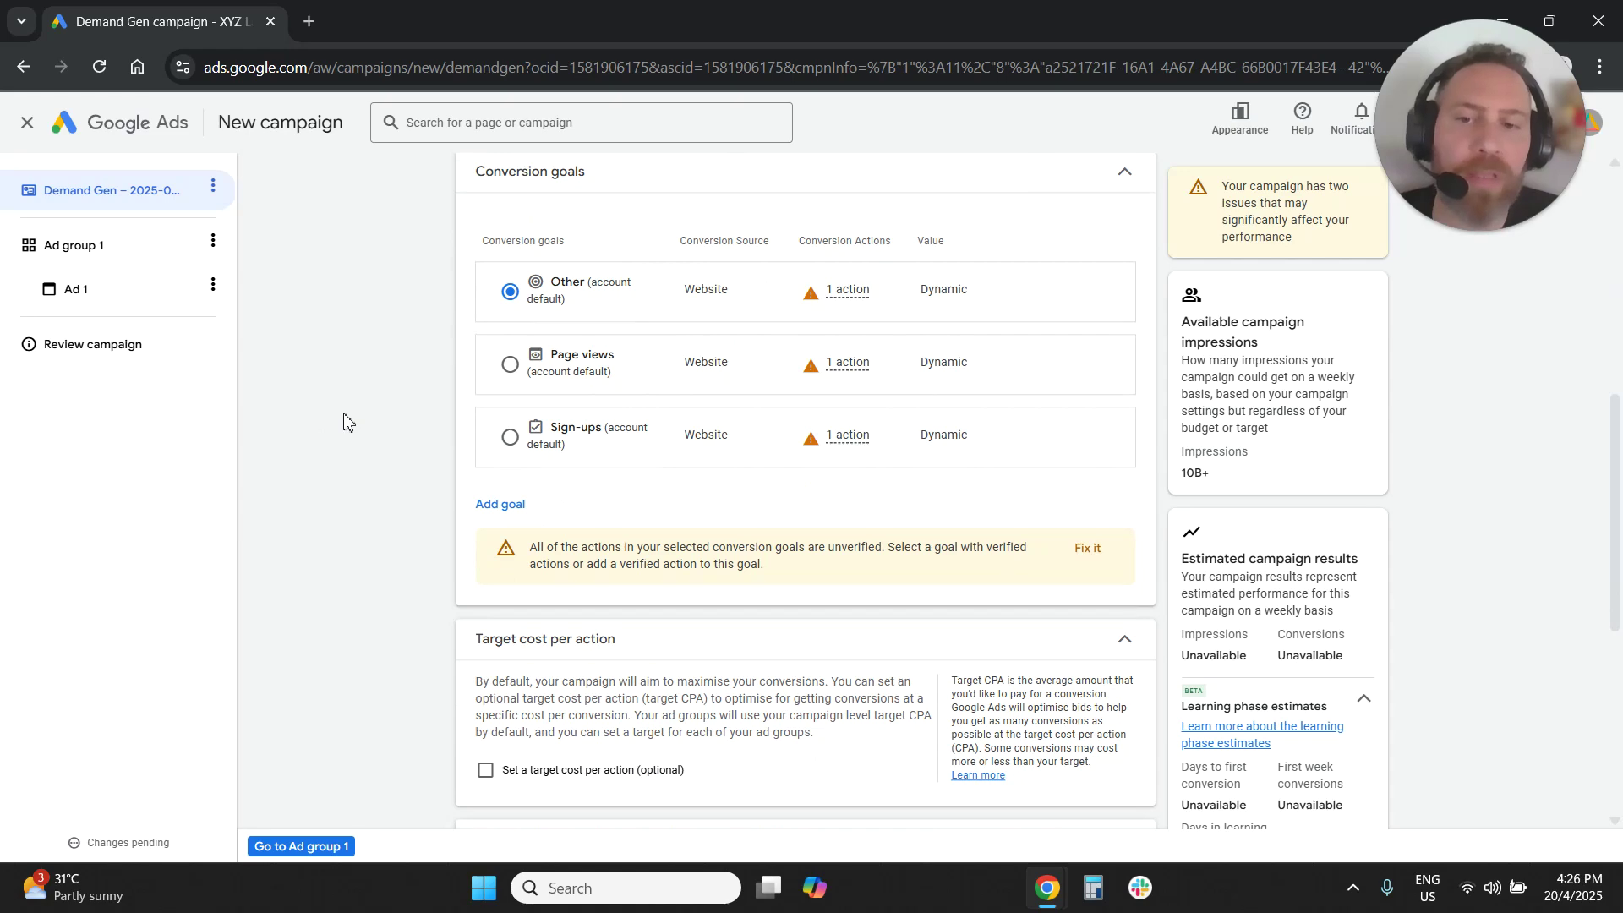
scroll(343, 420, "up", 3)
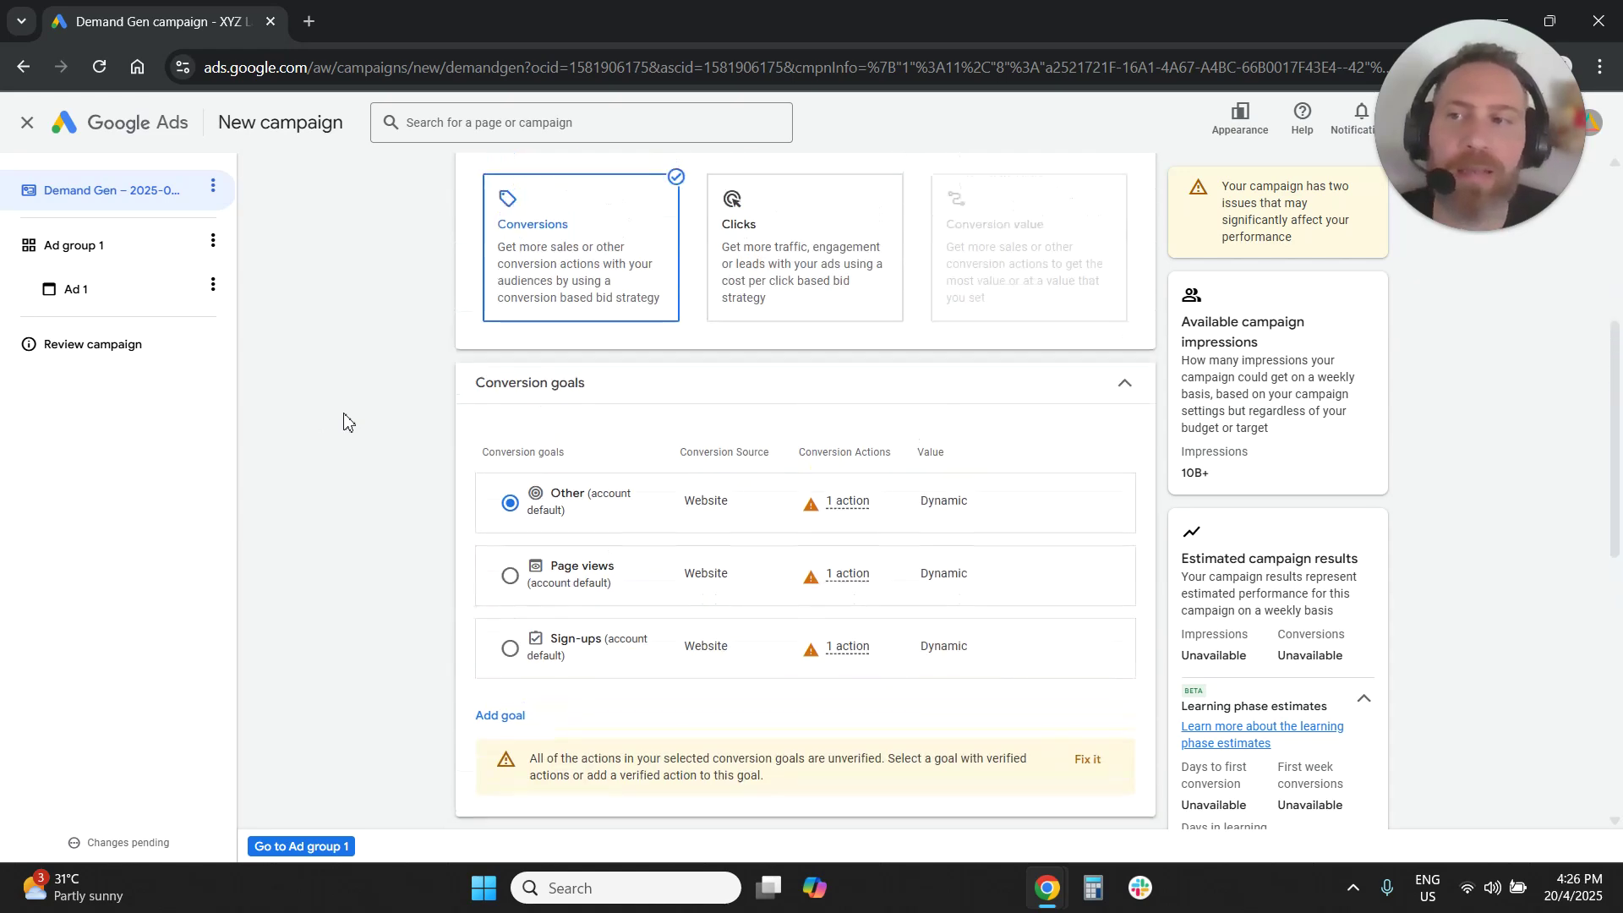
left_click(144, 246)
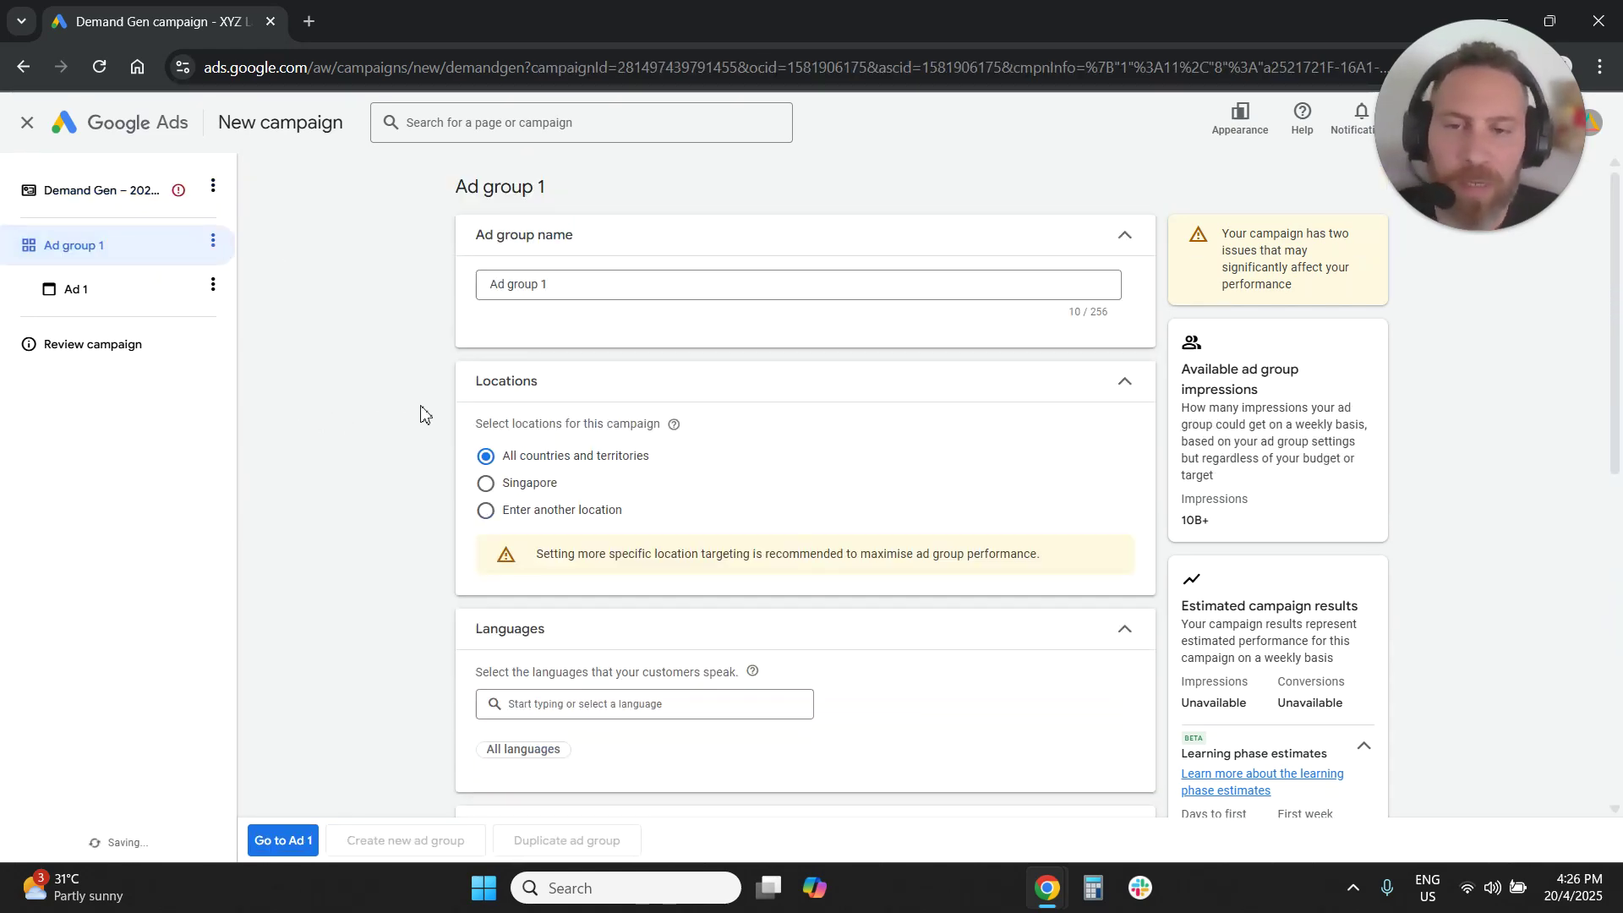
scroll(423, 415, "down", 4)
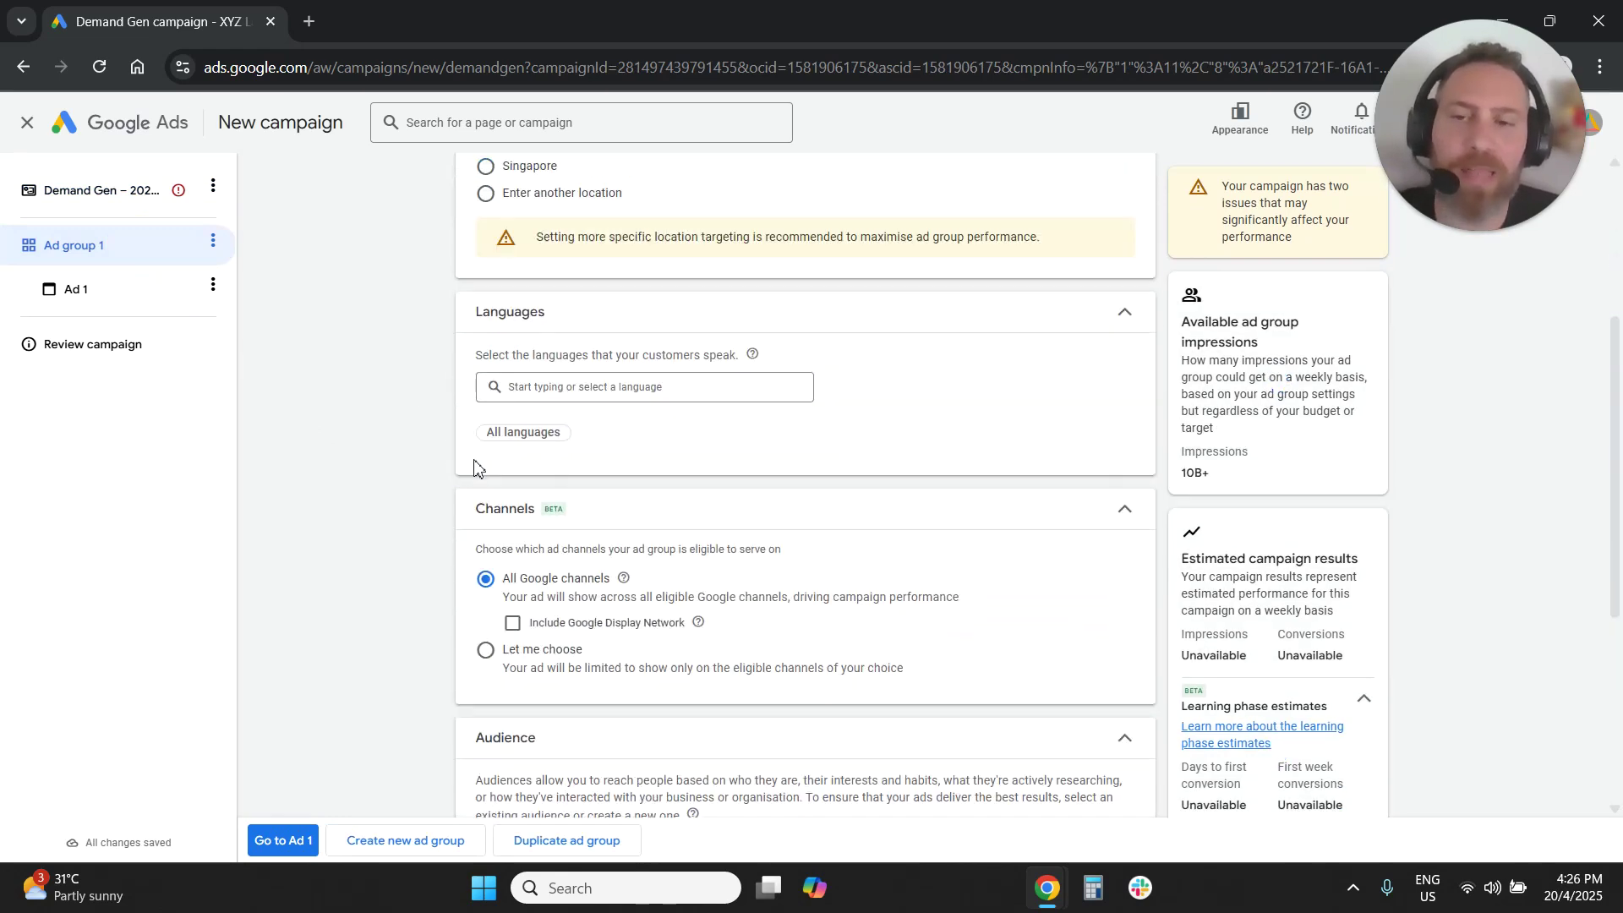
left_click_drag(473, 509, 543, 509)
left_click(564, 518)
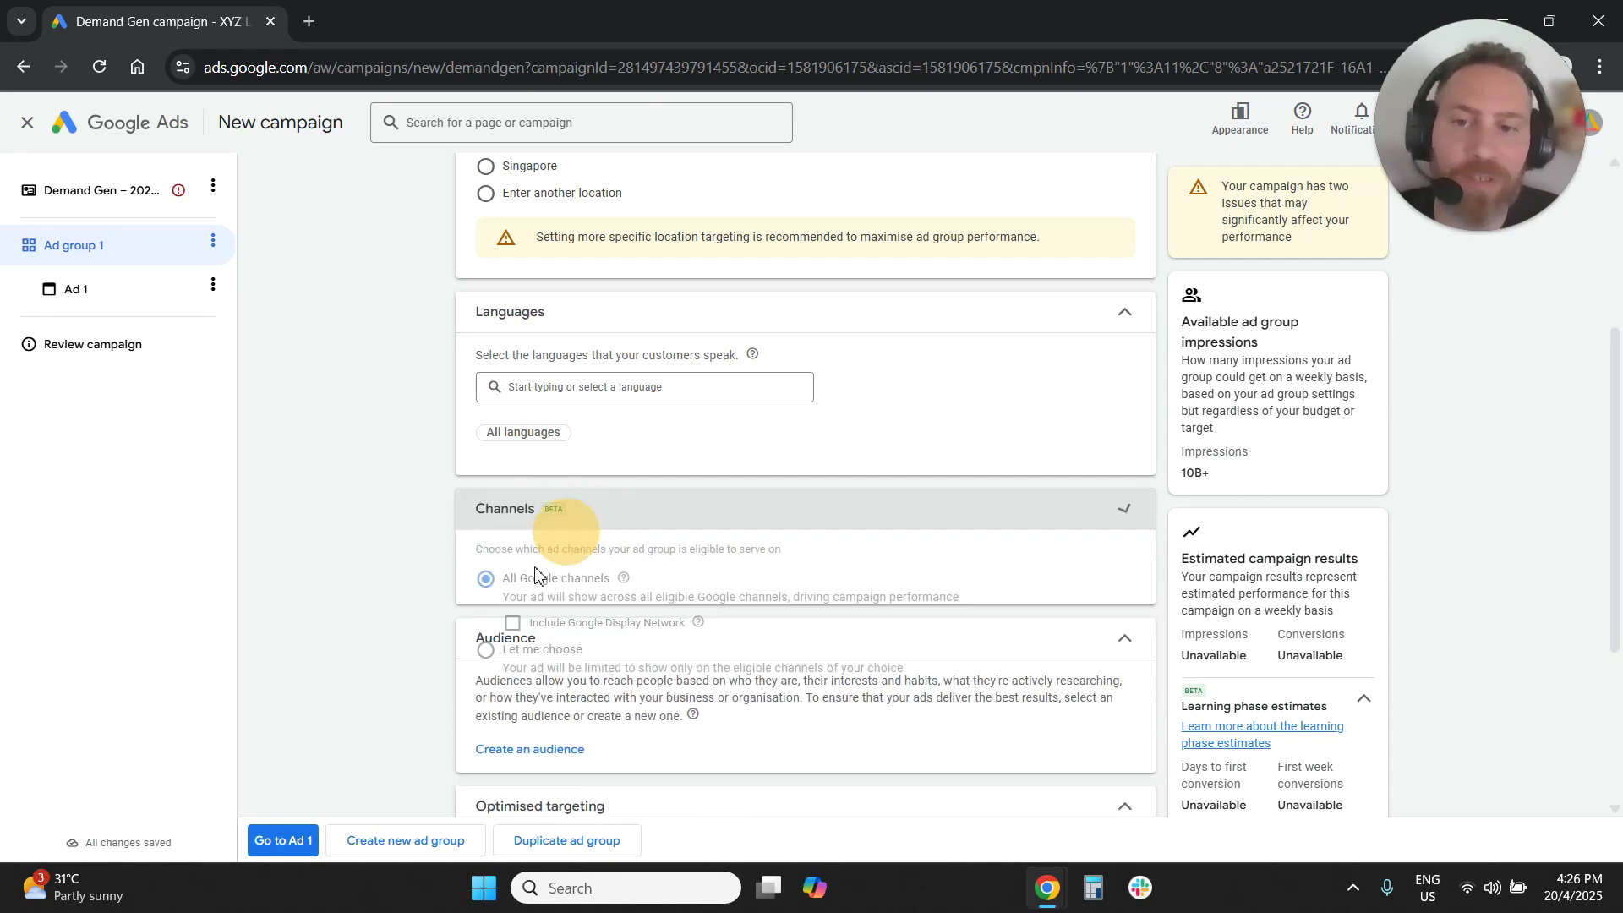
left_click(484, 616)
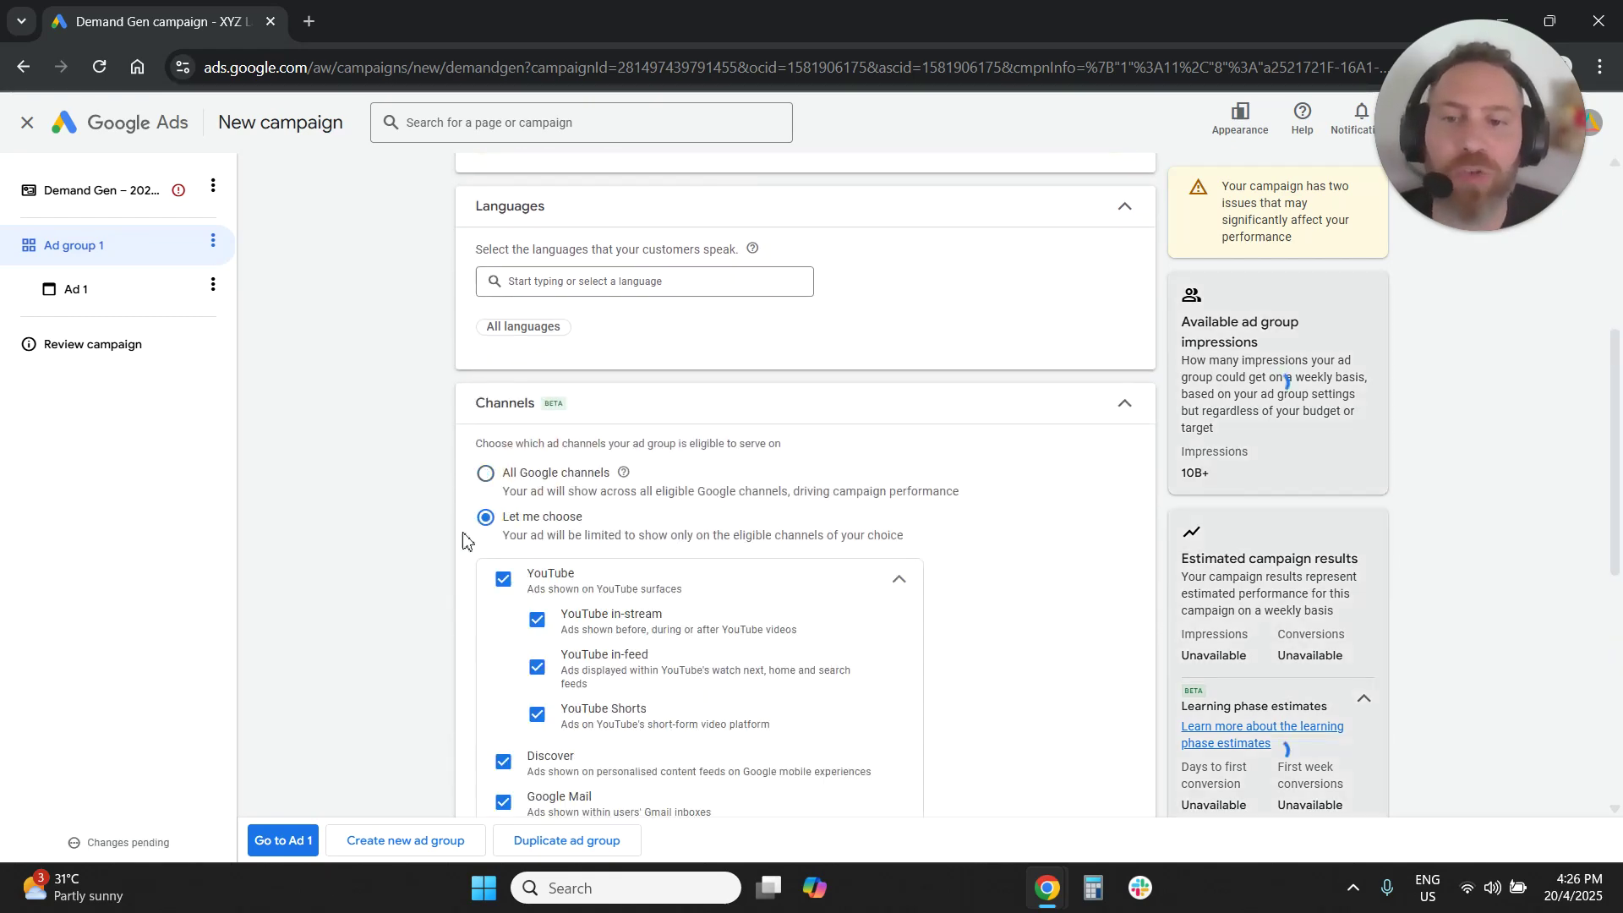
- Limit the ad group to YouTube Shorts, excluding YouTube in-stream, YouTube in-feed, Discover, Google Mail and Google Display Network
scroll(465, 549, "down", 3)
left_click(503, 380)
left_click(503, 551)
left_click(536, 503)
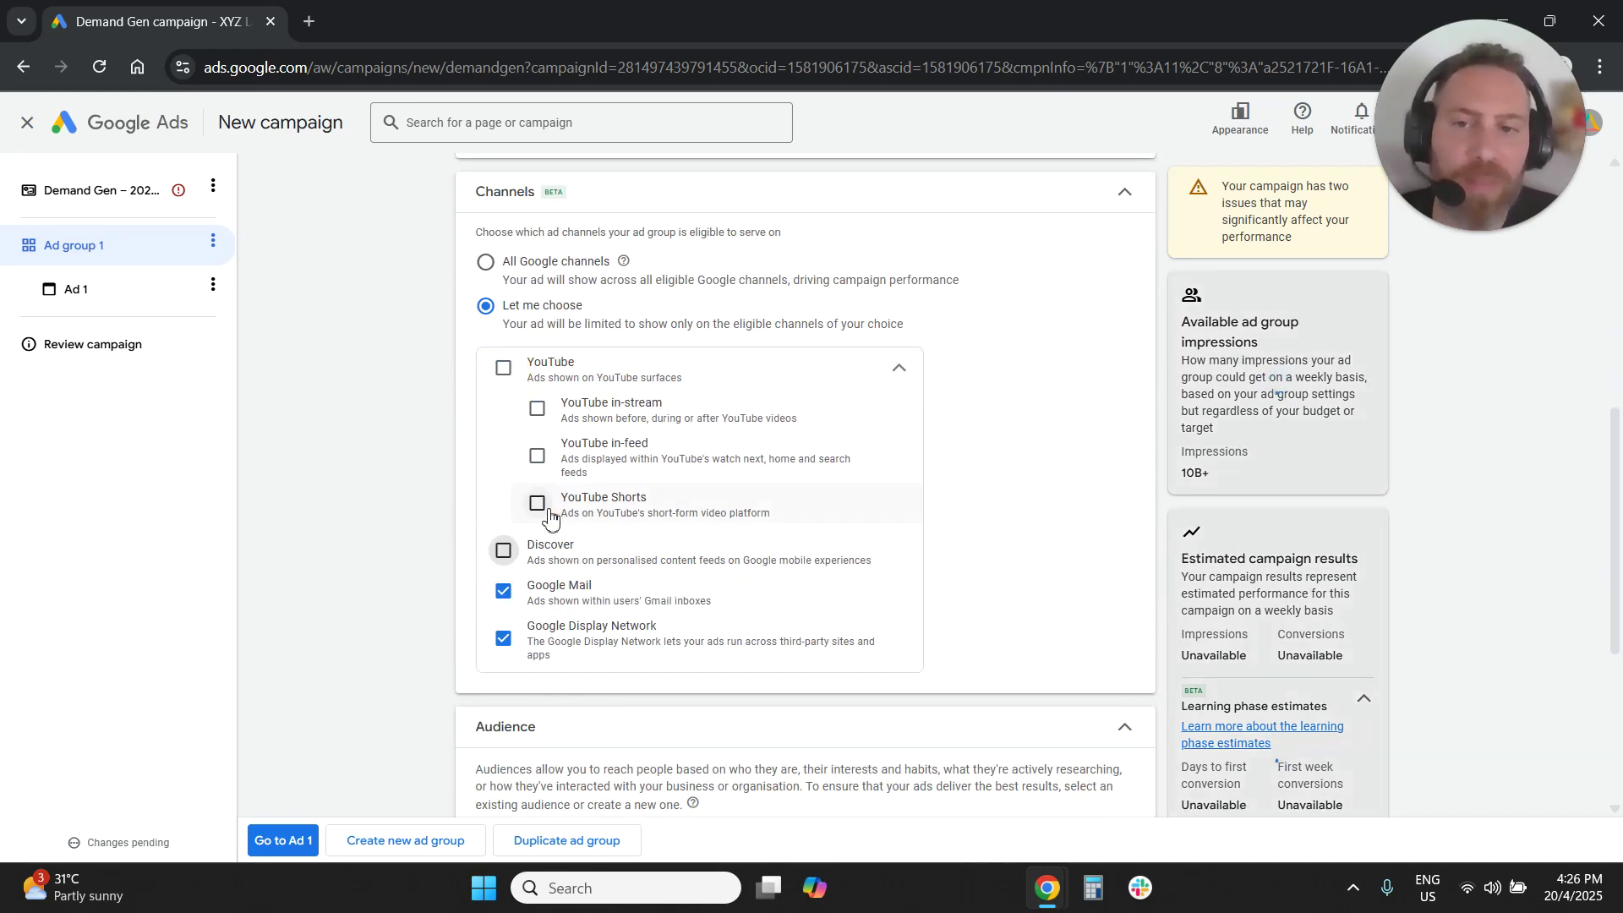
left_click(503, 590)
left_click(502, 638)
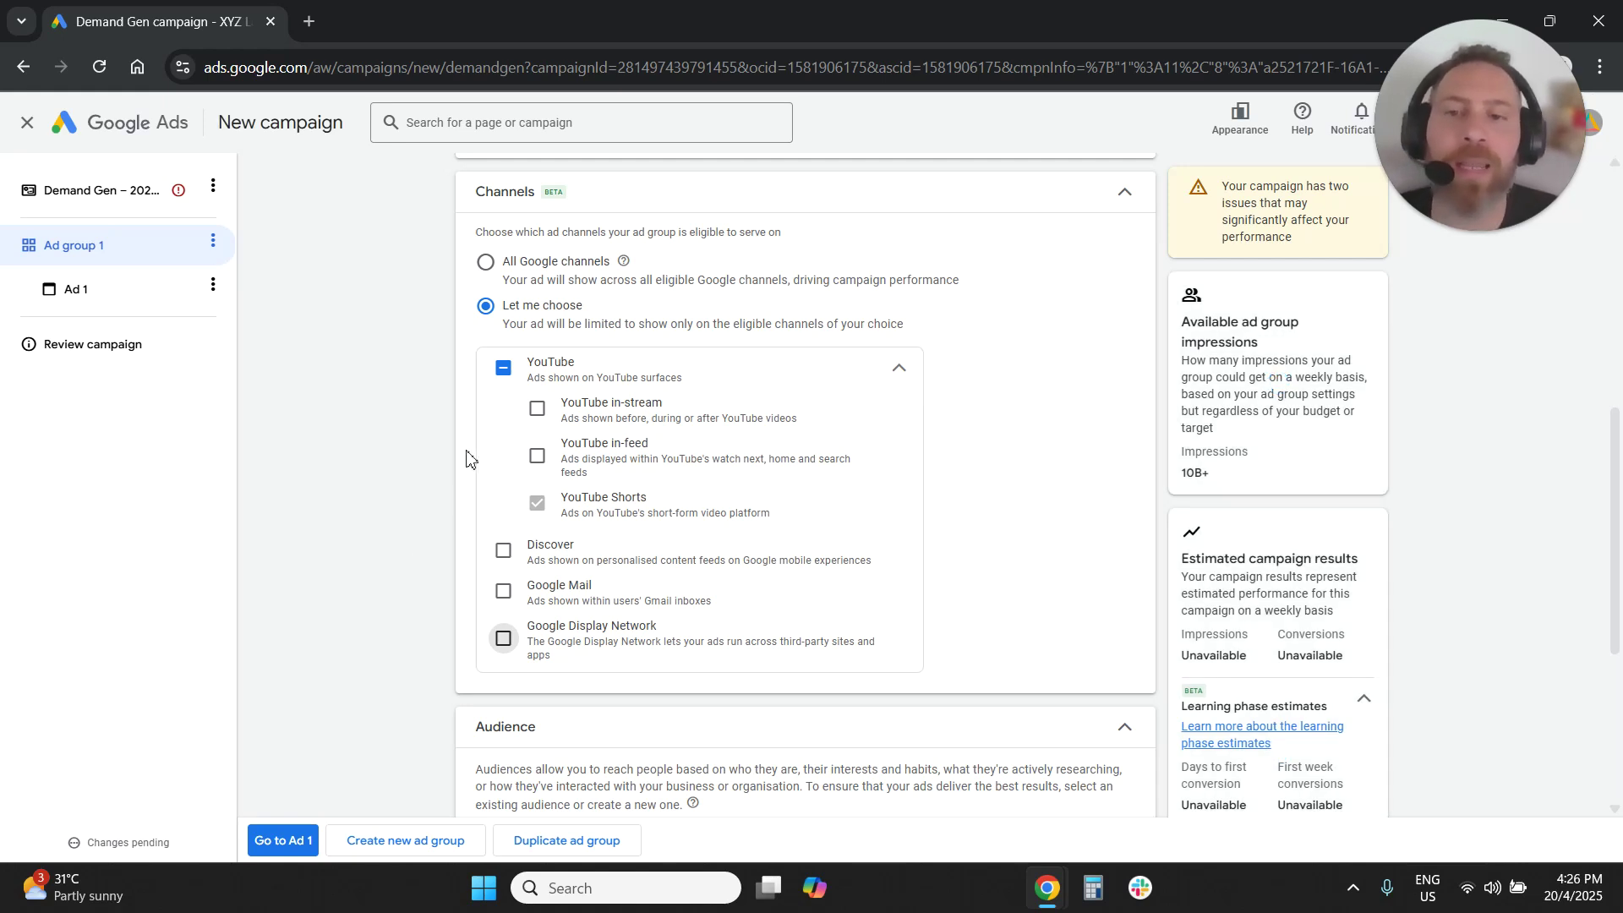
left_click_drag(563, 499, 656, 507)
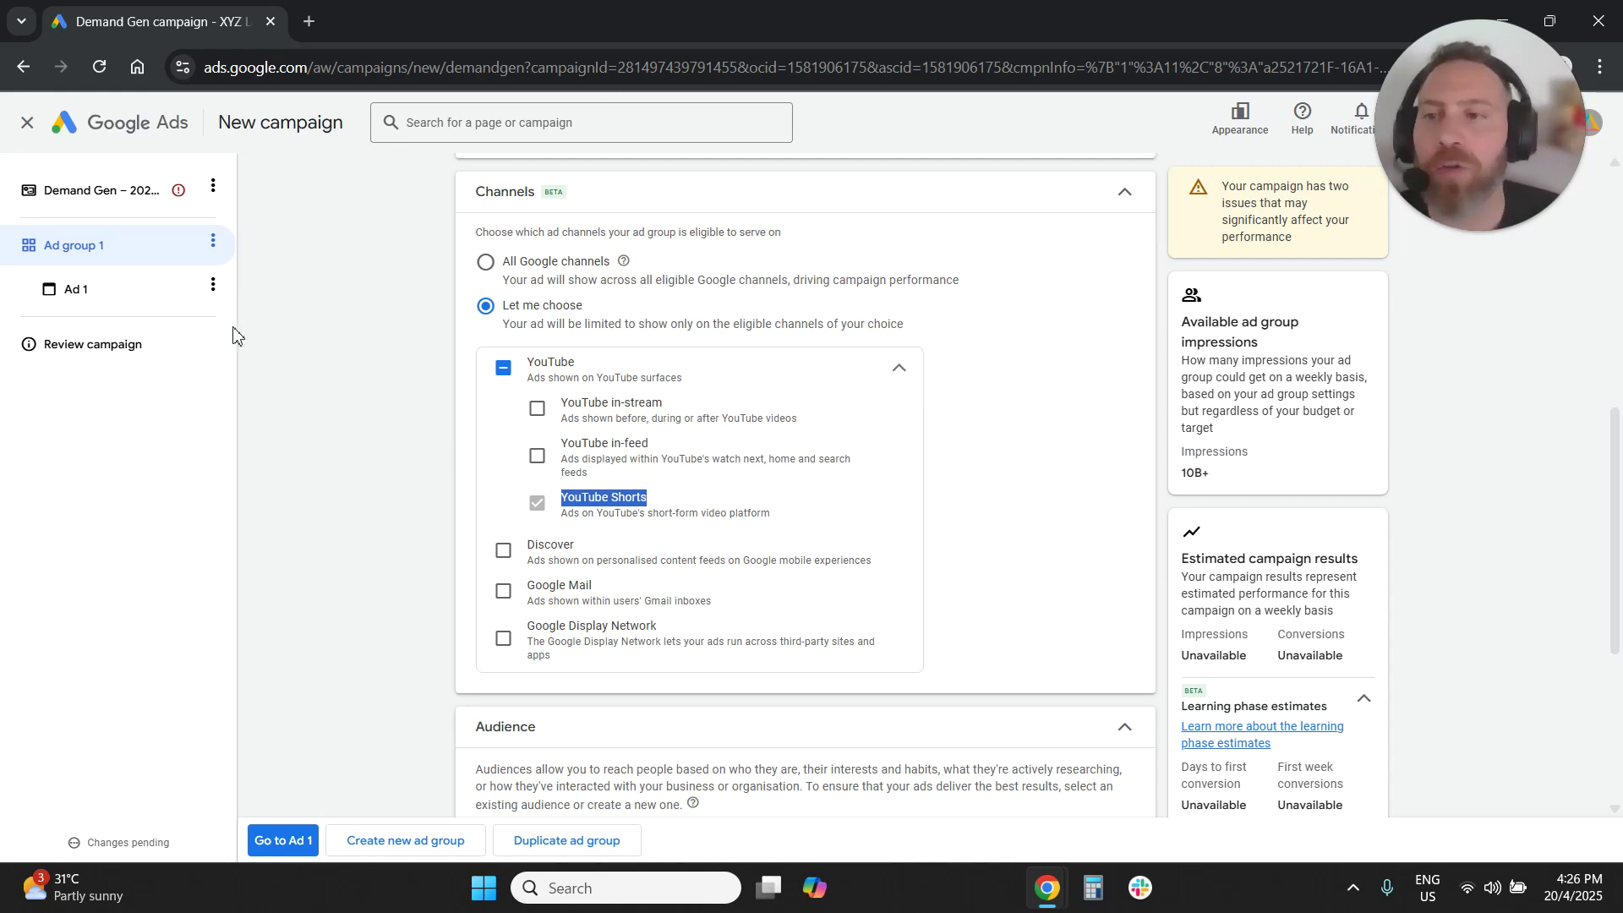
- Open Ad 1 and set its ad type to Video ad
left_click(181, 307)
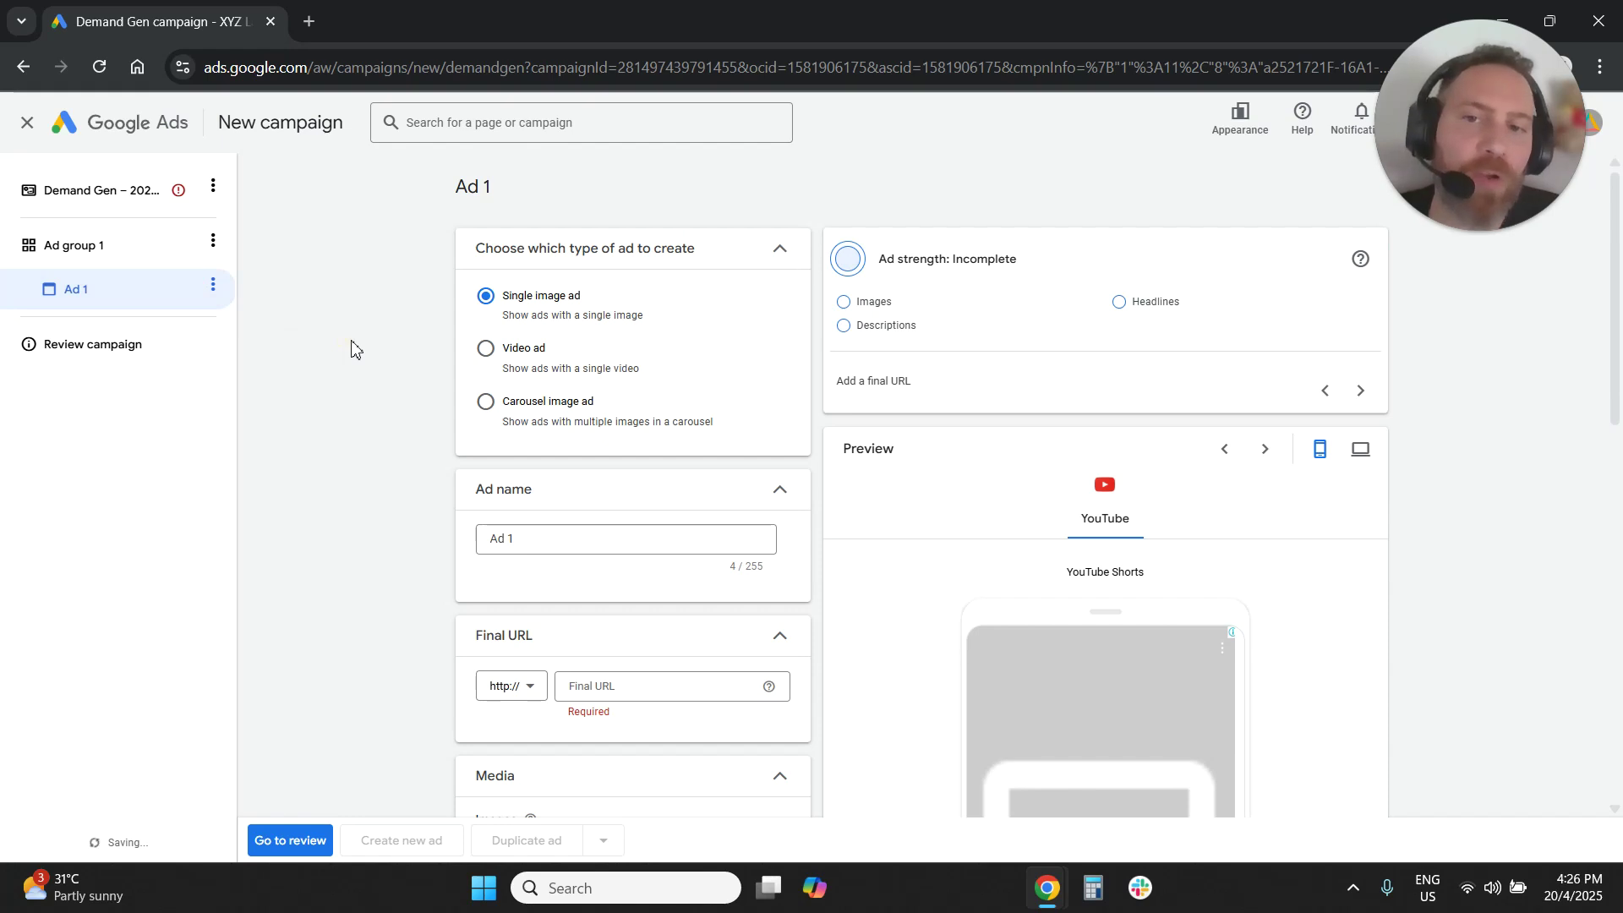
left_click(477, 357)
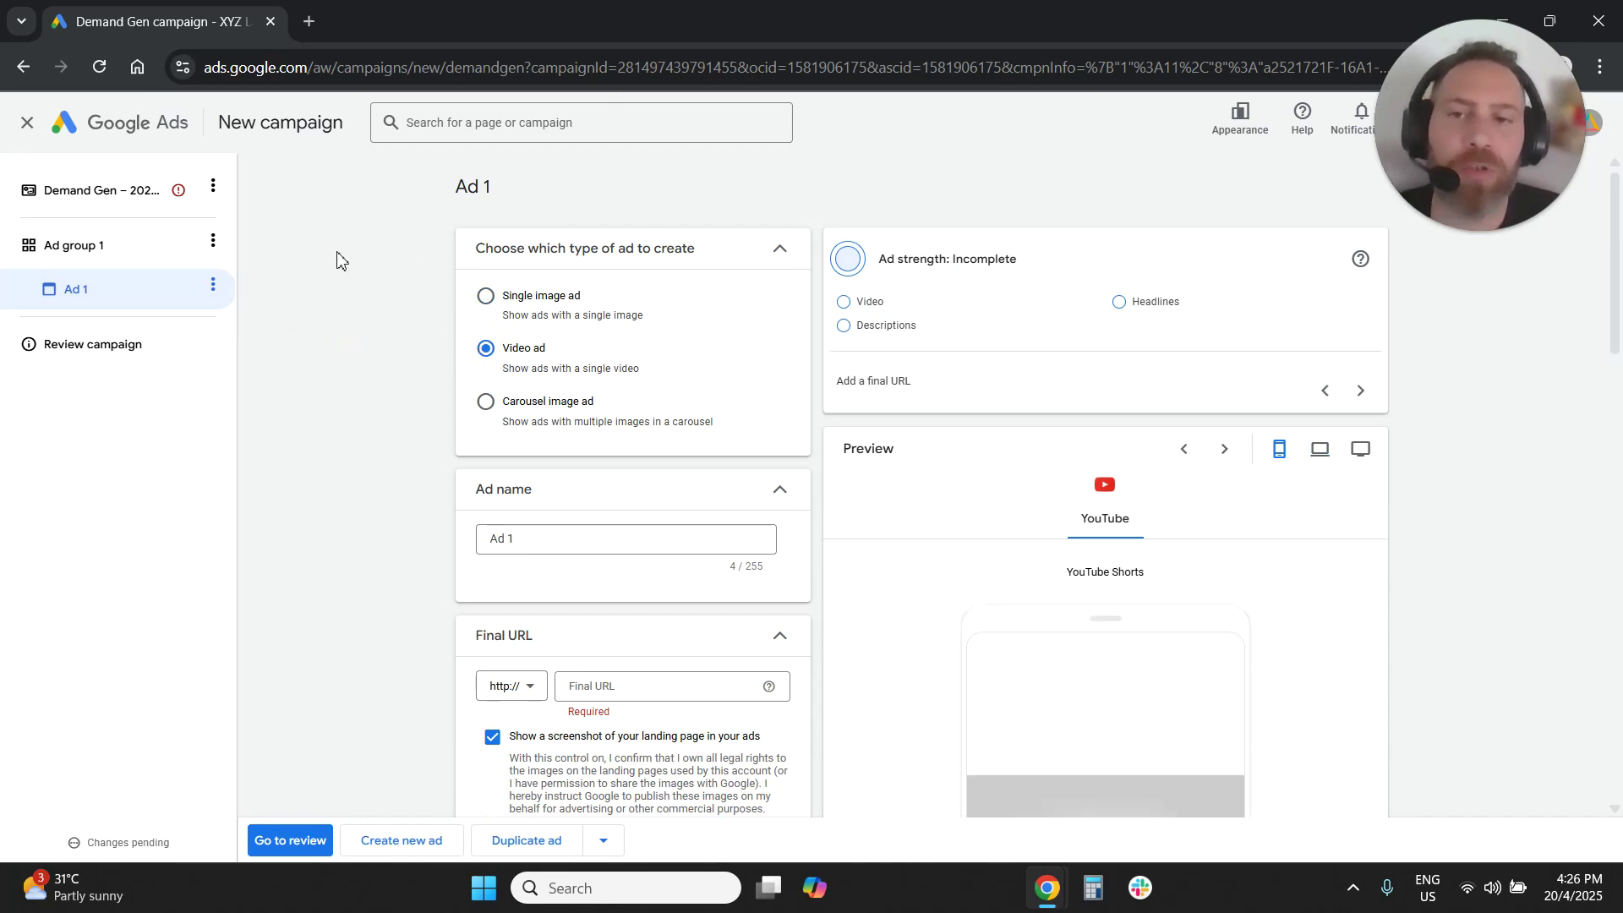
- Go back to Ad group 1 and review its locations, languages and channel selection
left_click(160, 253)
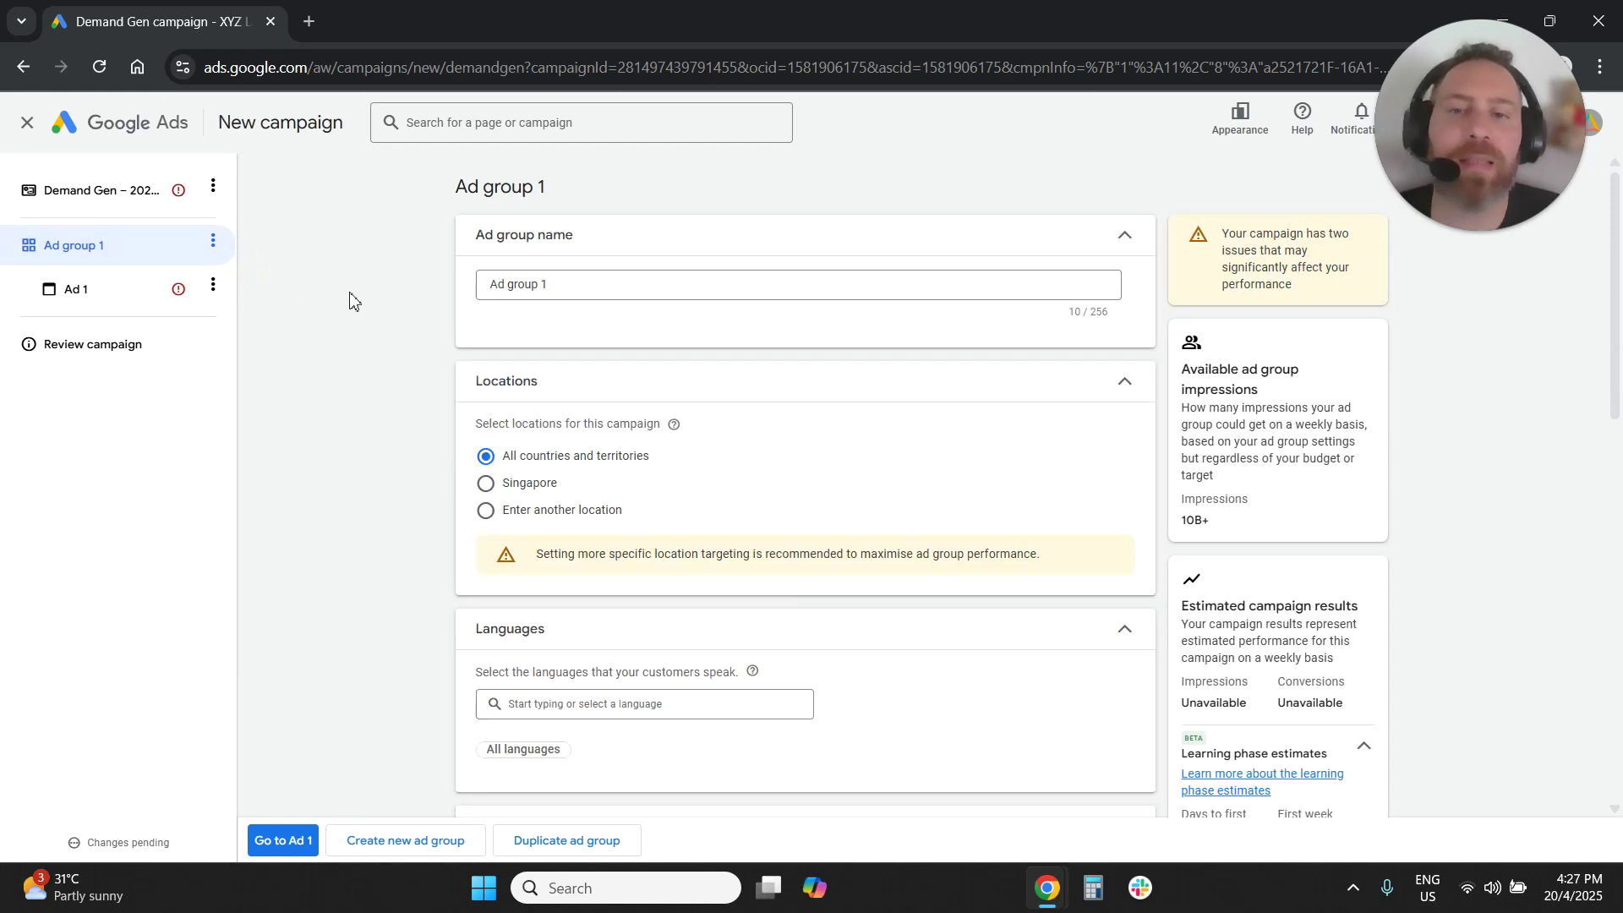
scroll(370, 334, "down", 3)
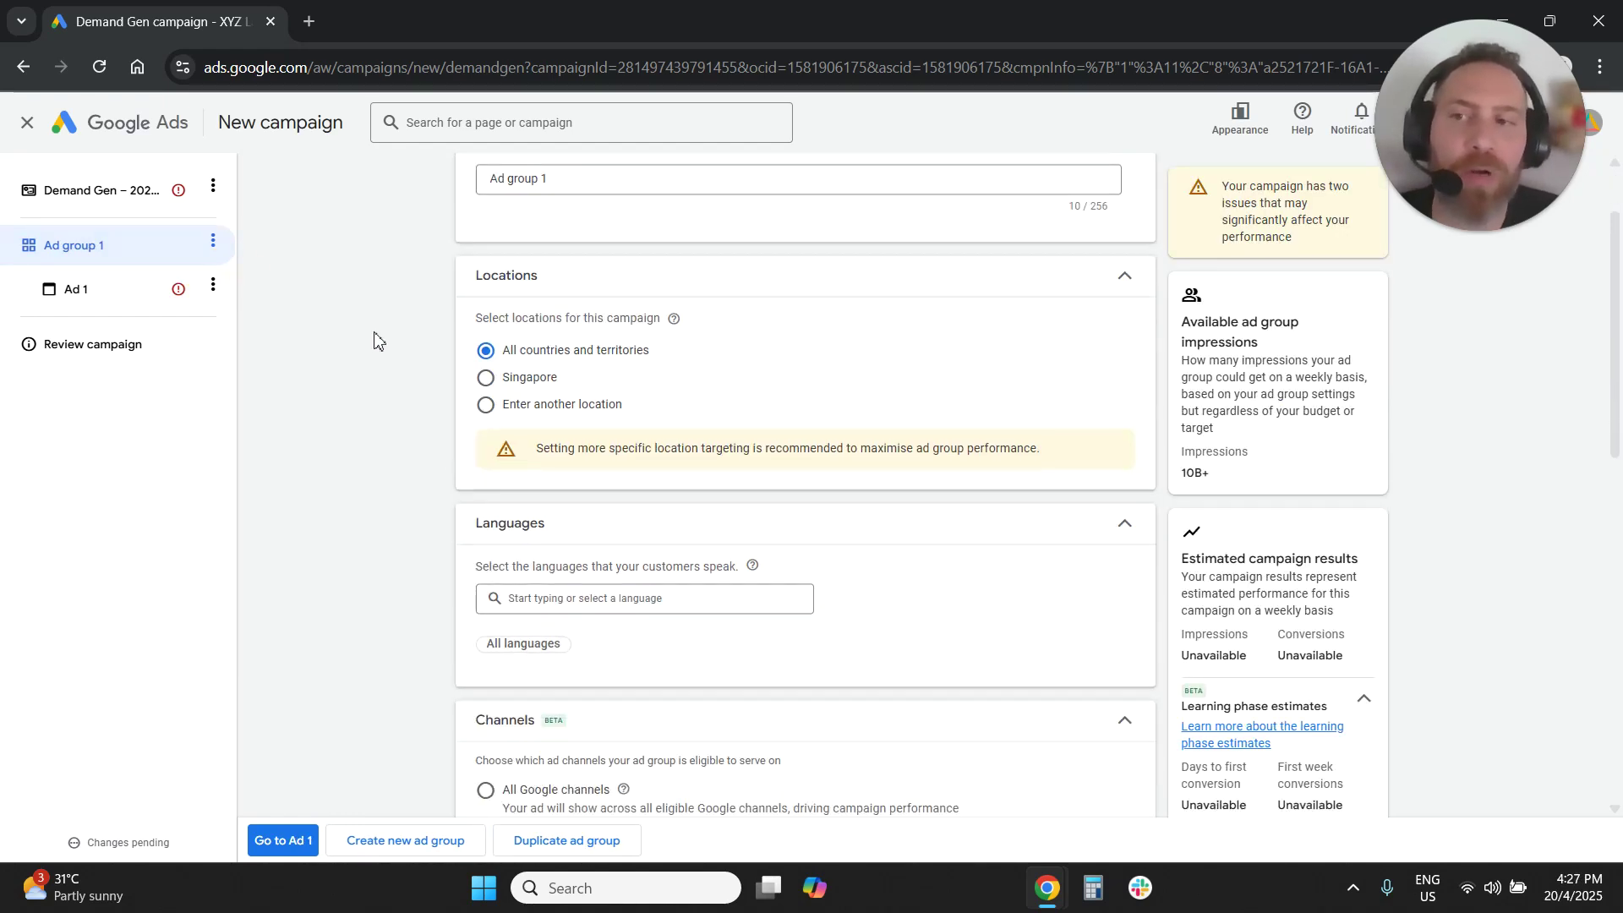
scroll(304, 355, "down", 6)
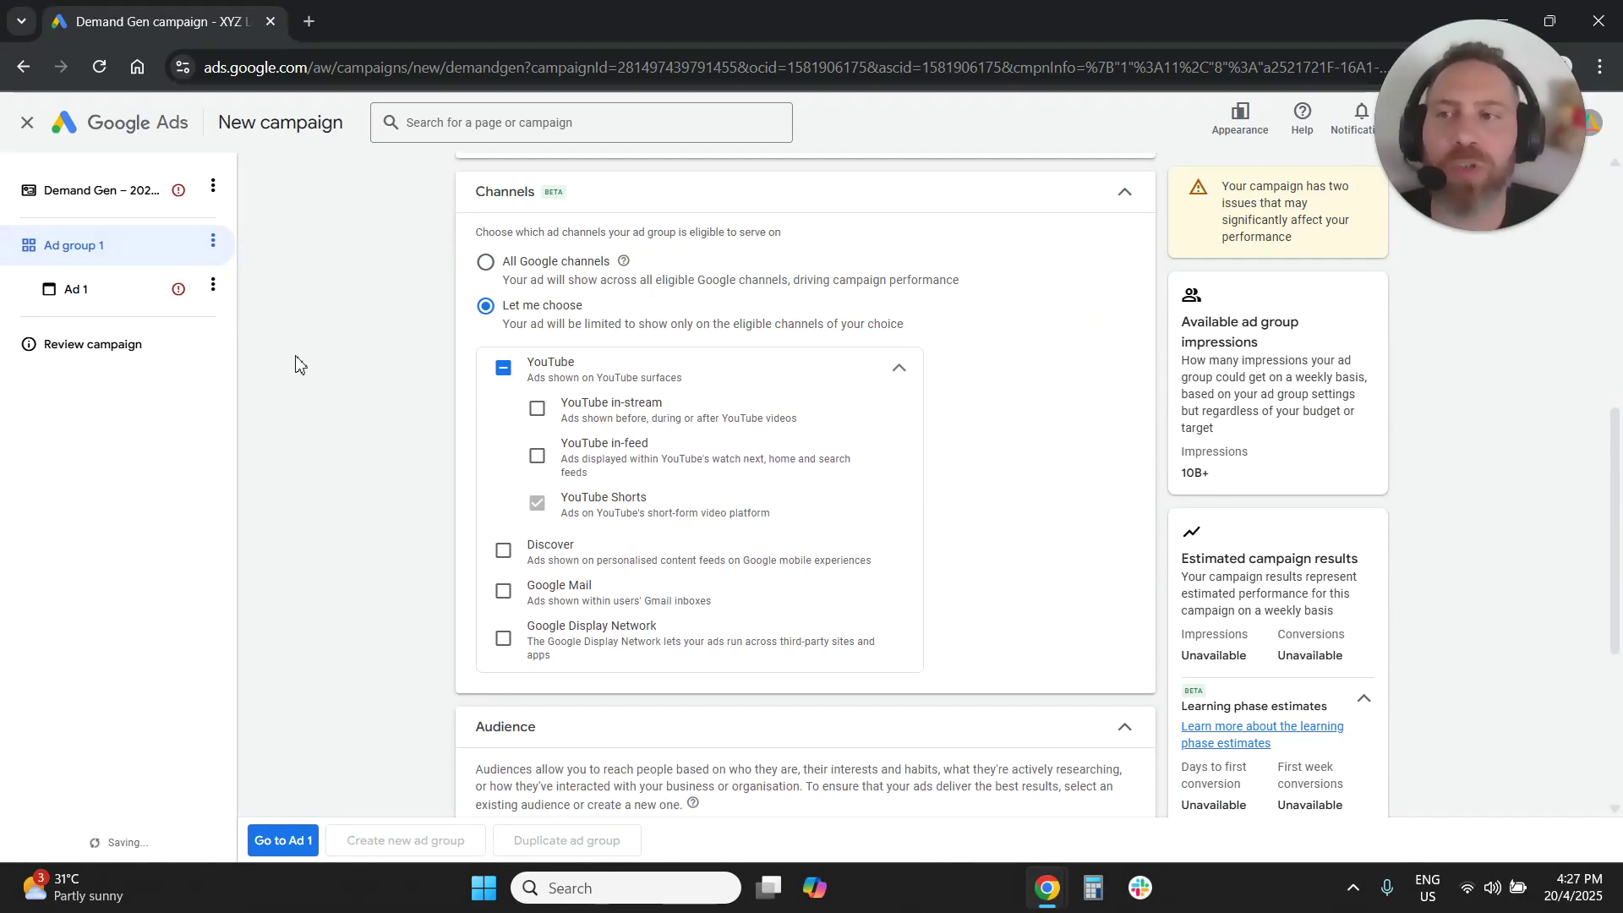
scroll(364, 344, "up", 3)
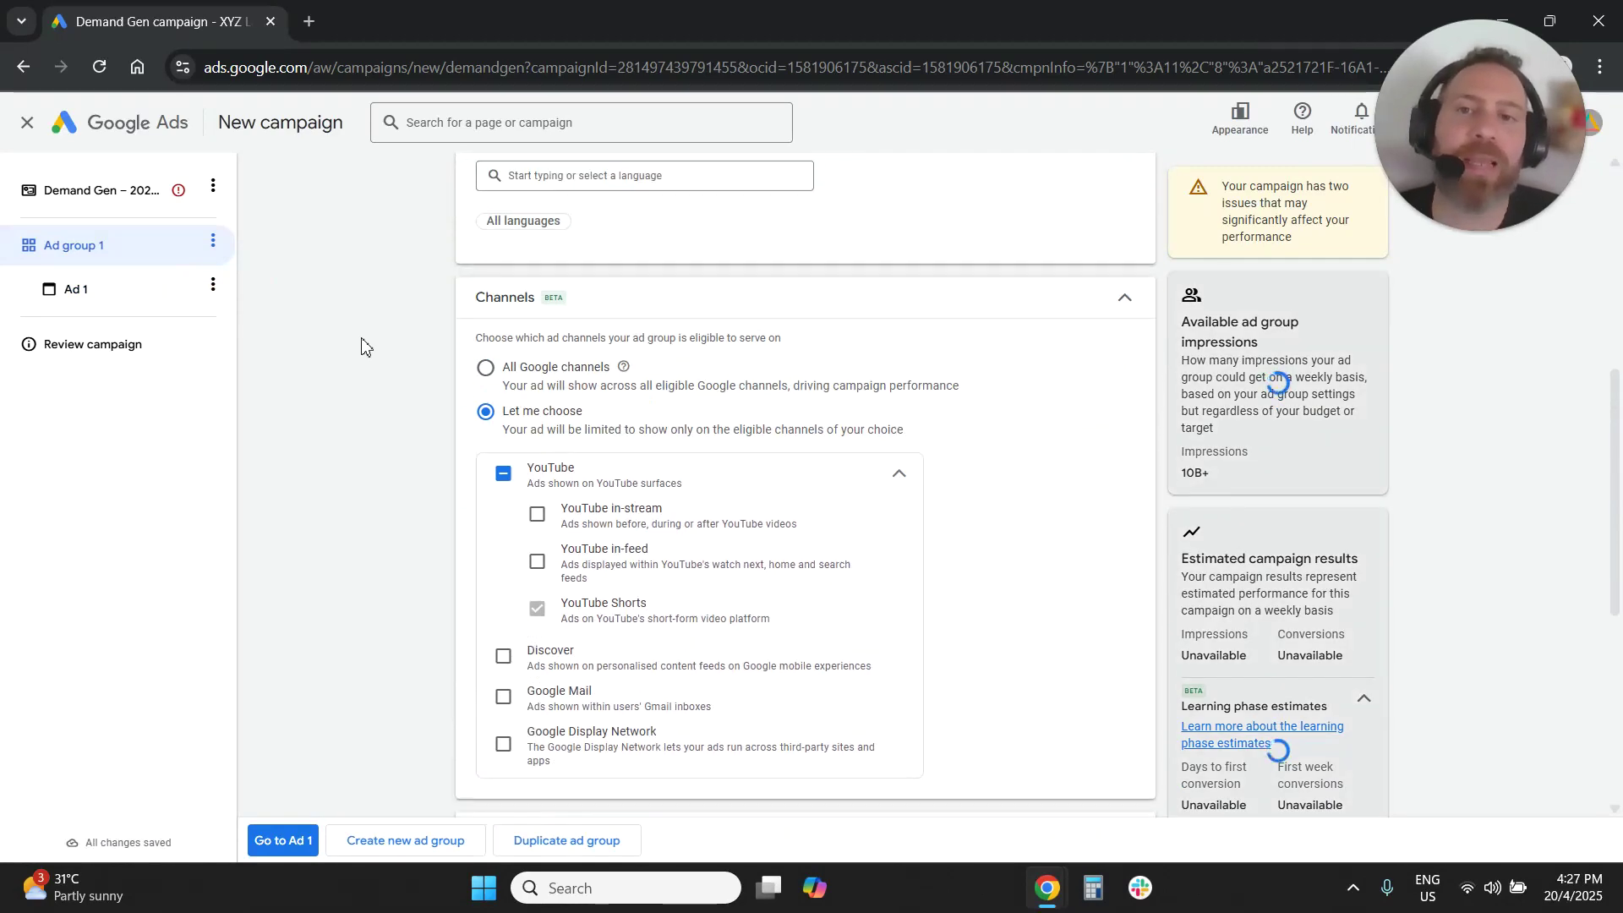
- Leave the Demand Gen campaign setup and start another new campaign without guidance
left_click(29, 125)
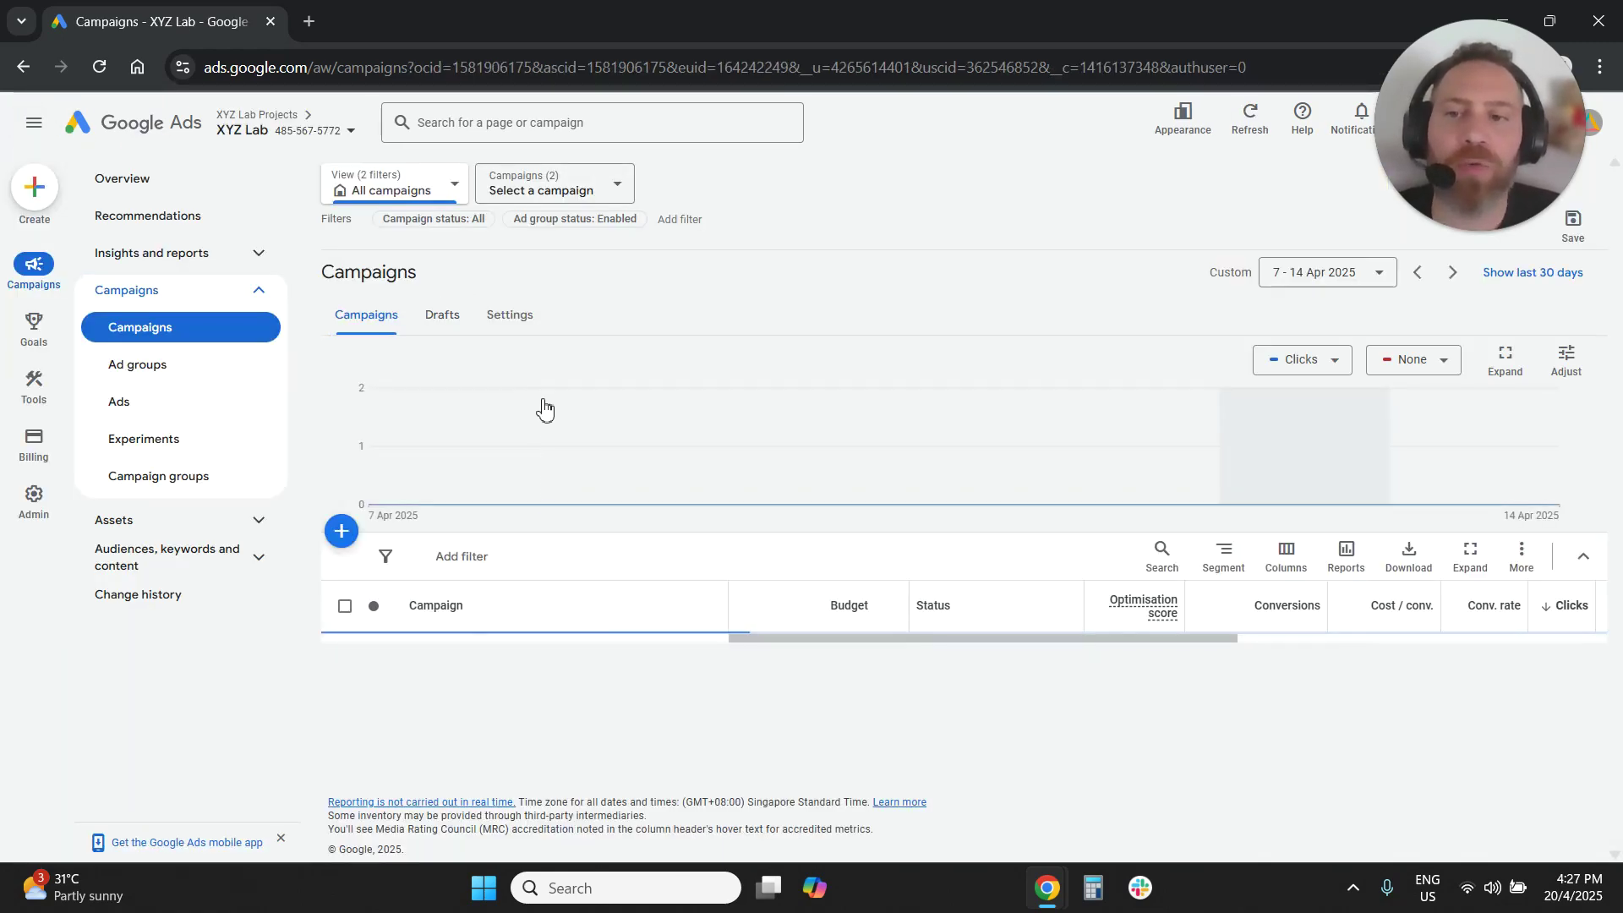
left_click(342, 534)
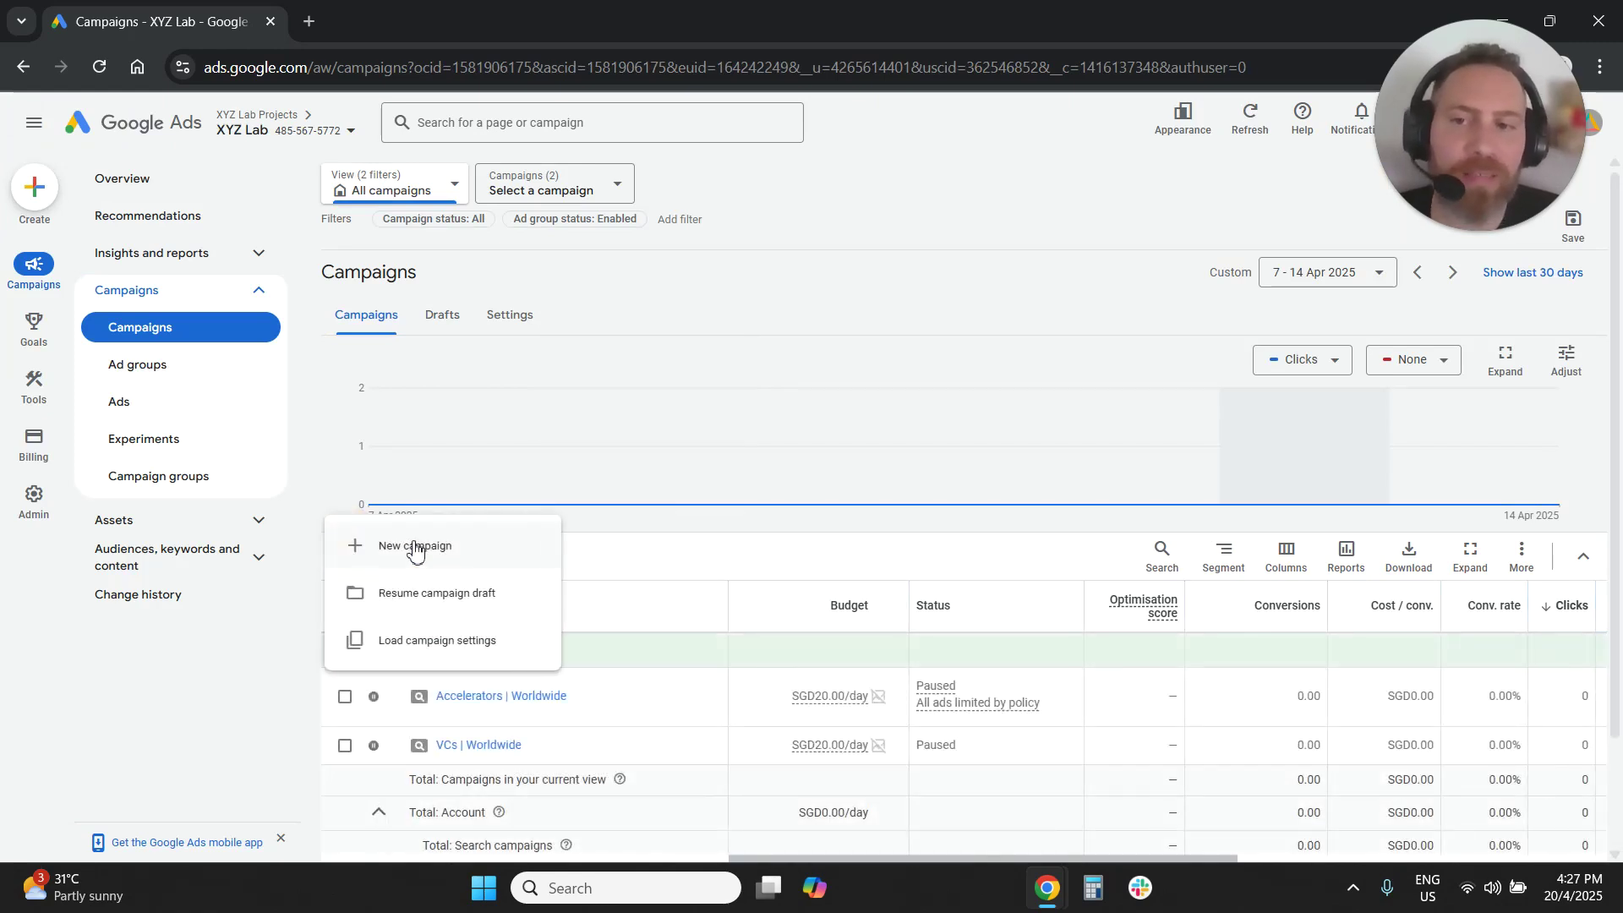
left_click(418, 554)
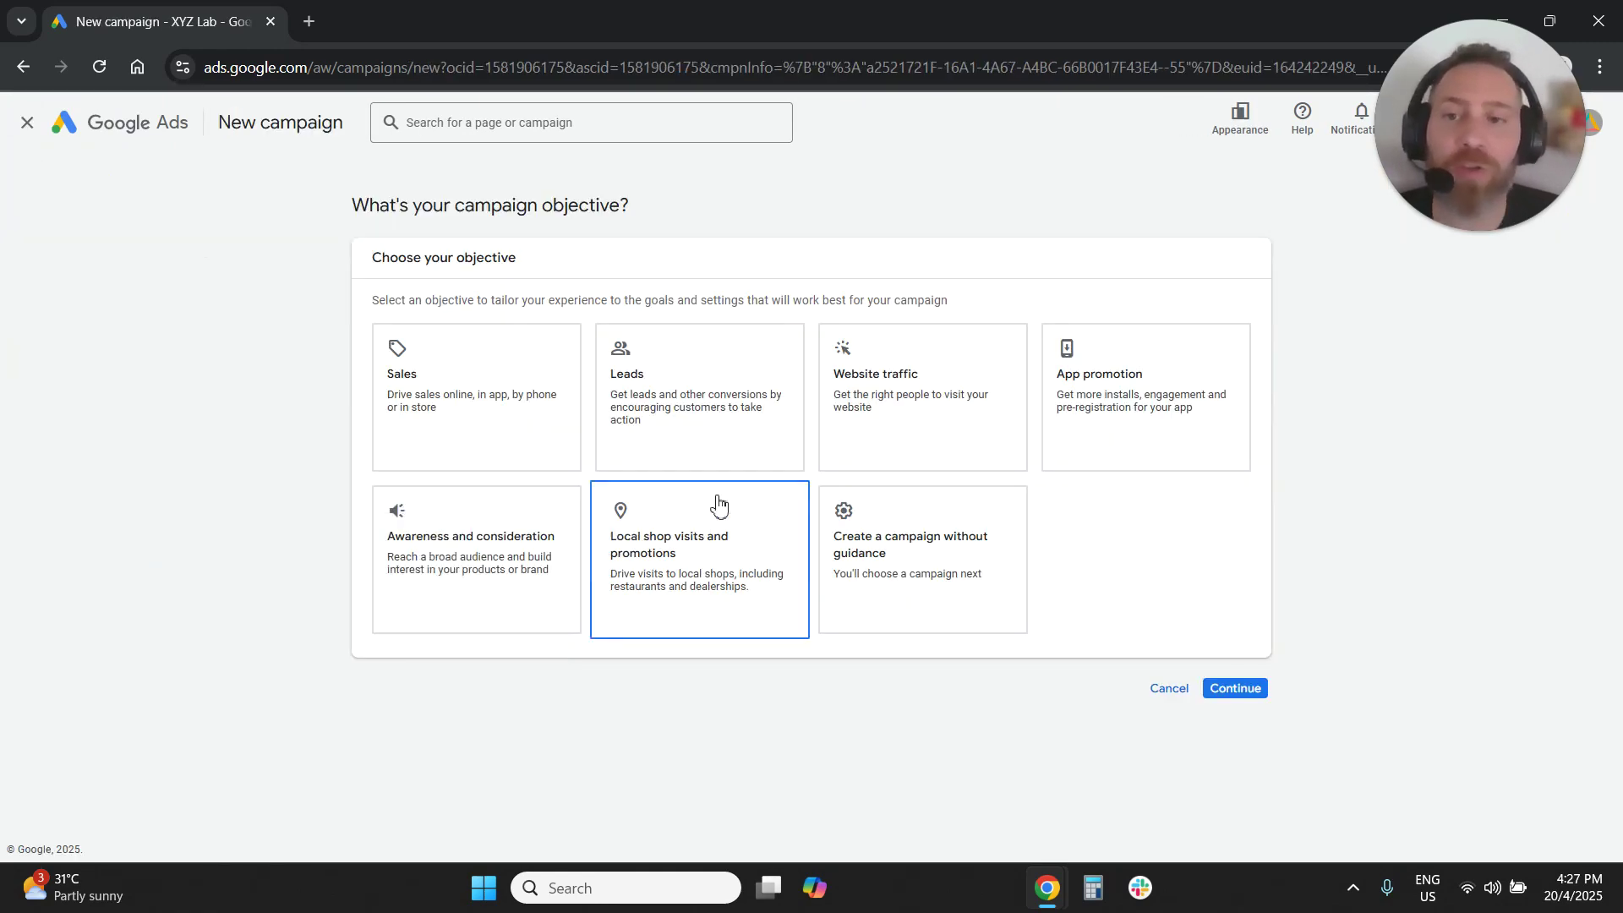
left_click(993, 561)
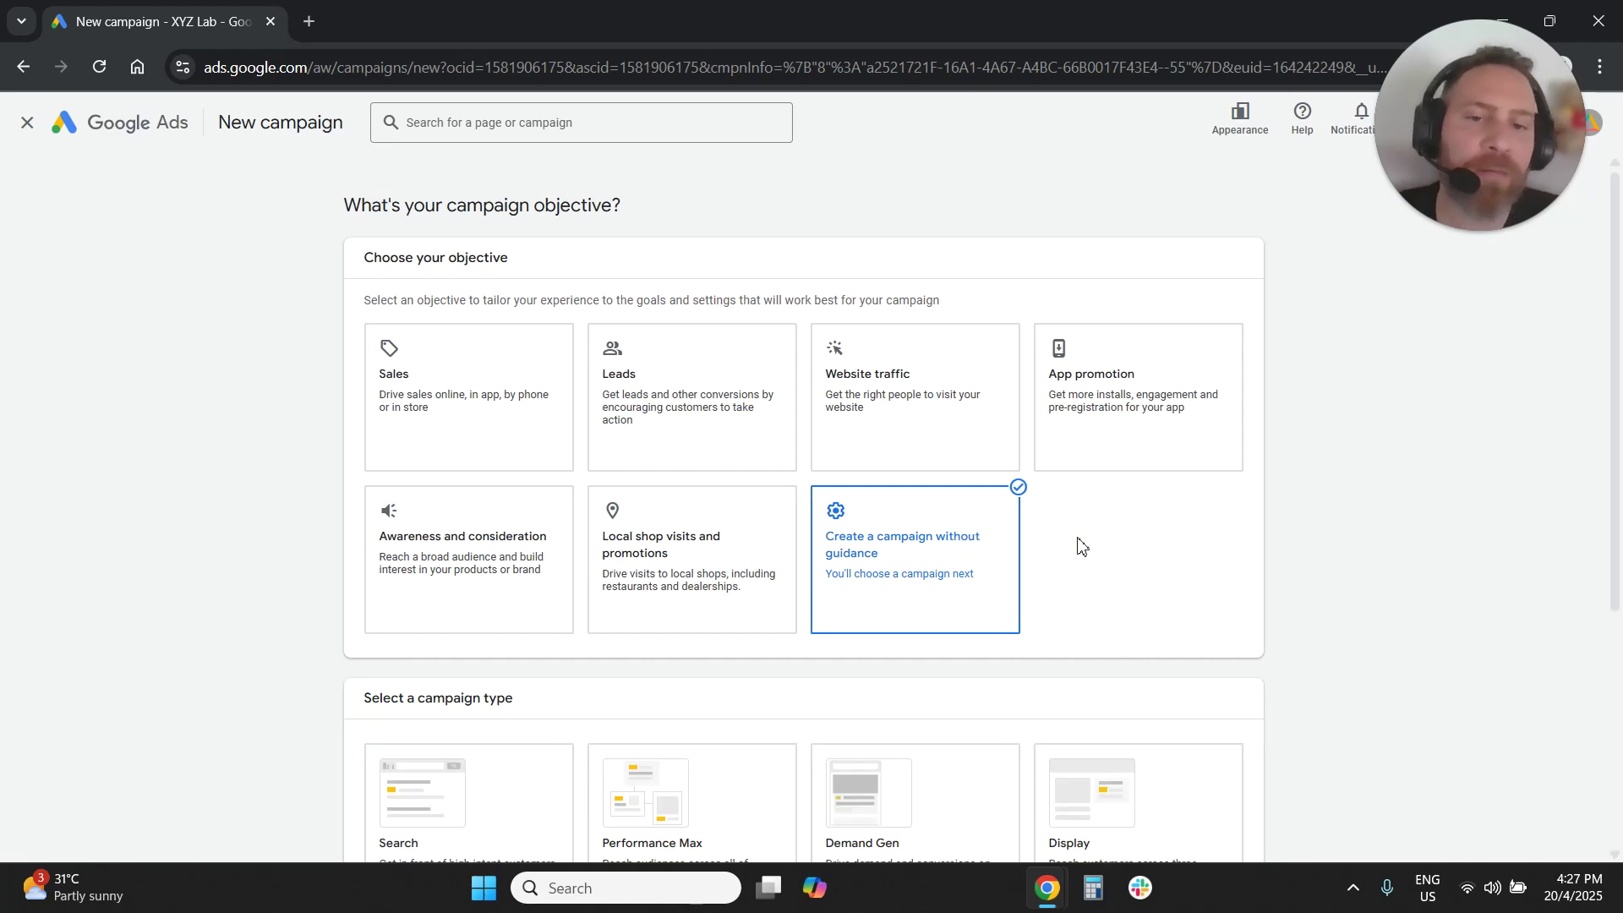
- Choose the Video campaign type with the Video views subtype and continue to its general settings
scroll(1079, 544, "down", 3)
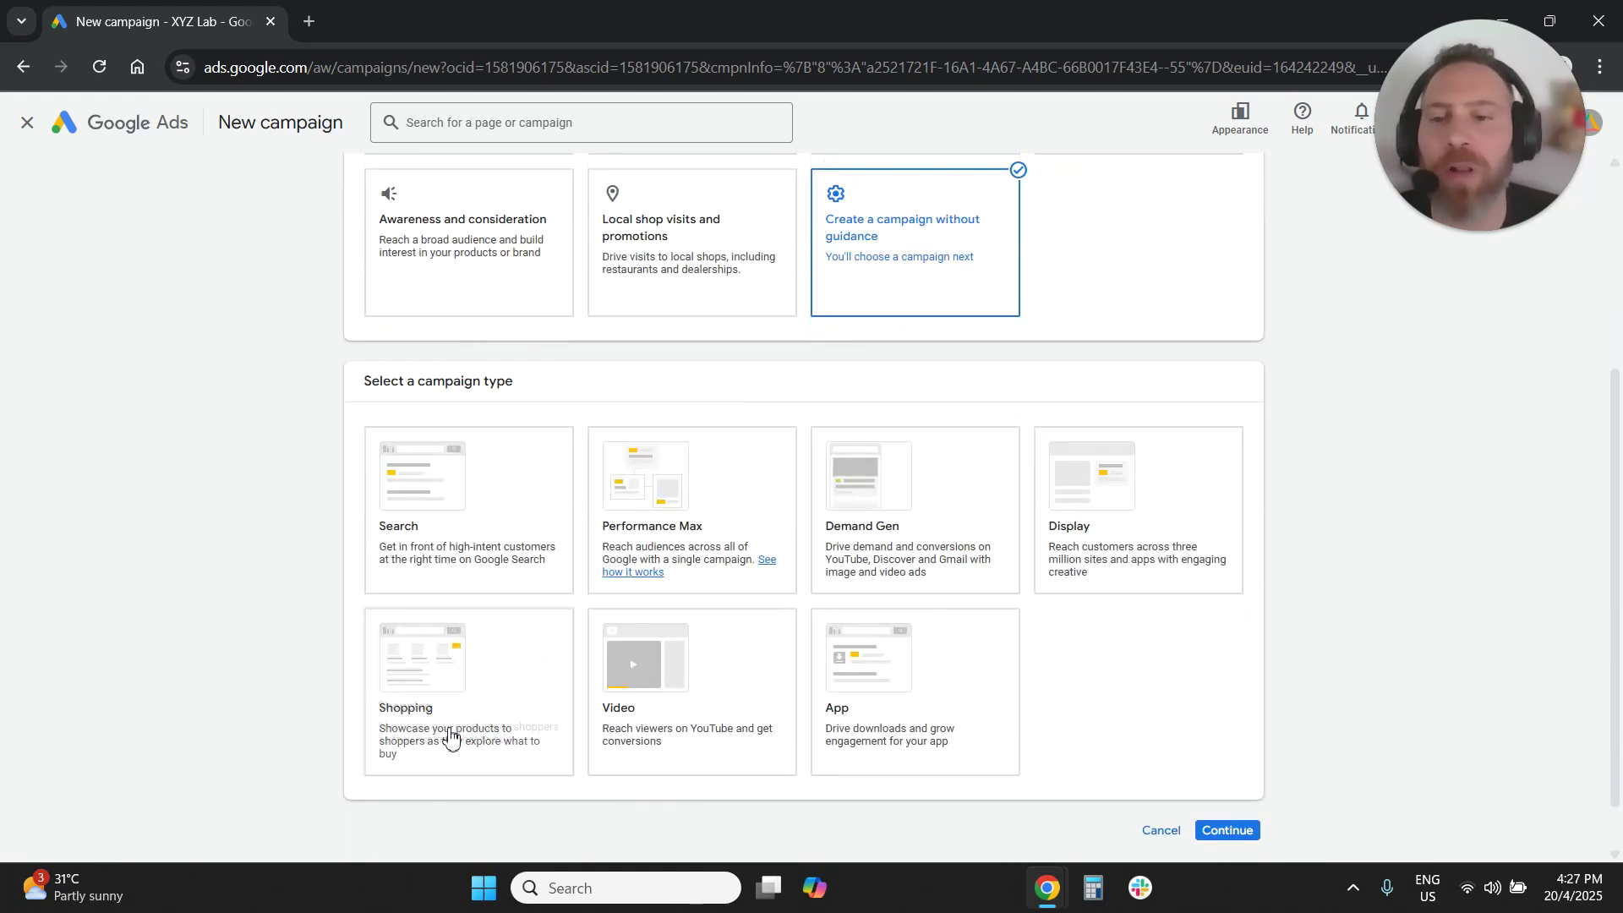
left_click(689, 700)
scroll(388, 592, "down", 5)
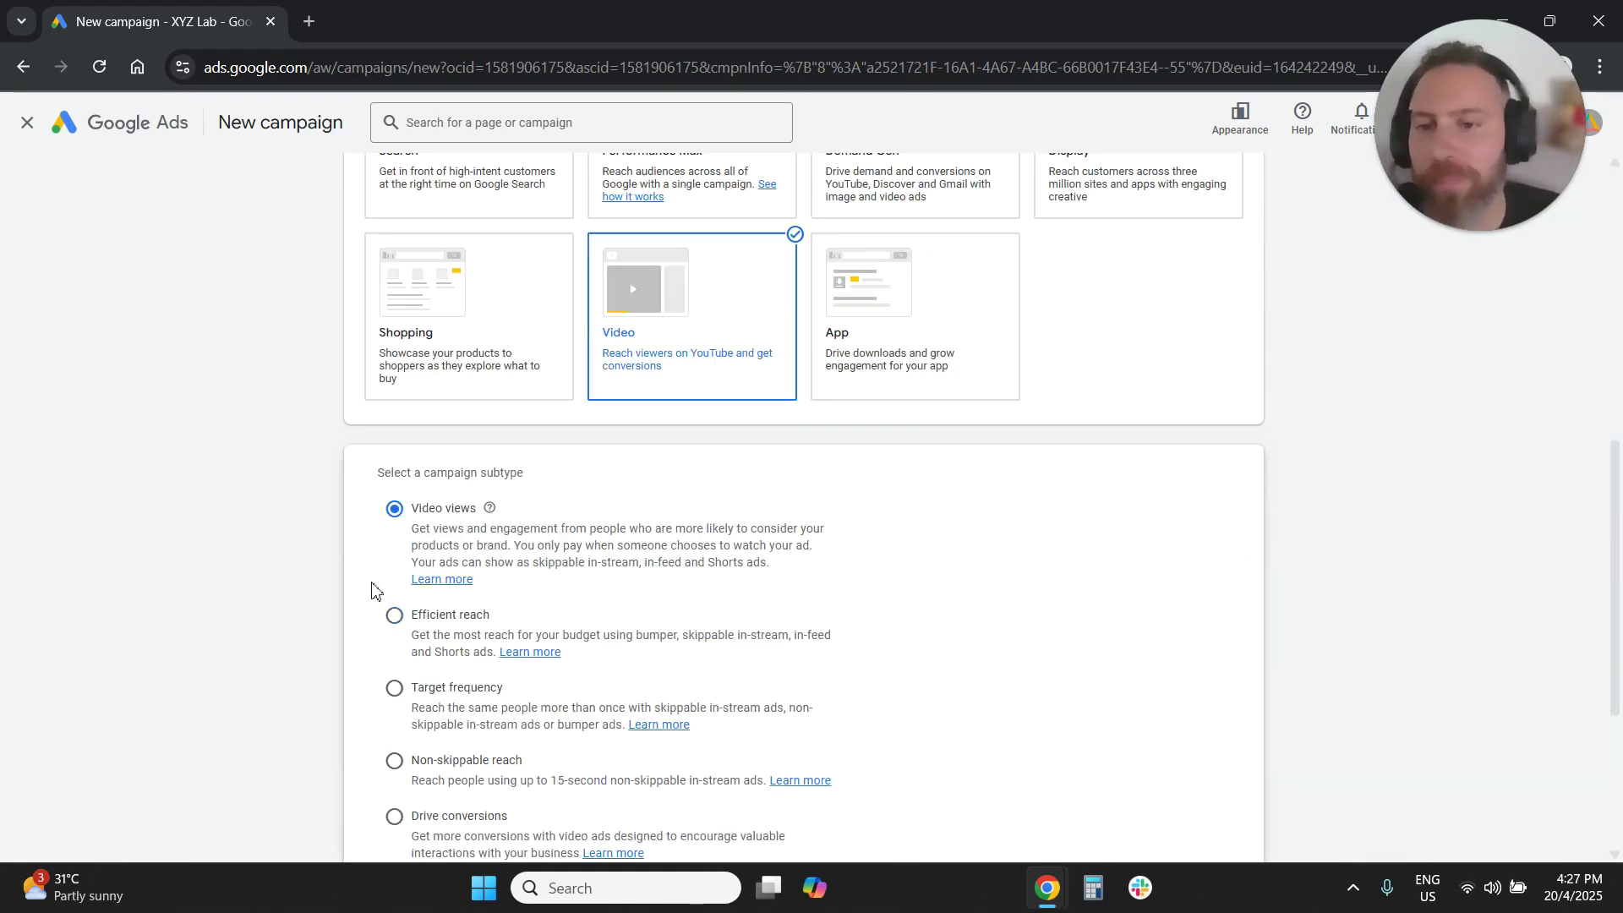
scroll(1014, 541, "down", 1)
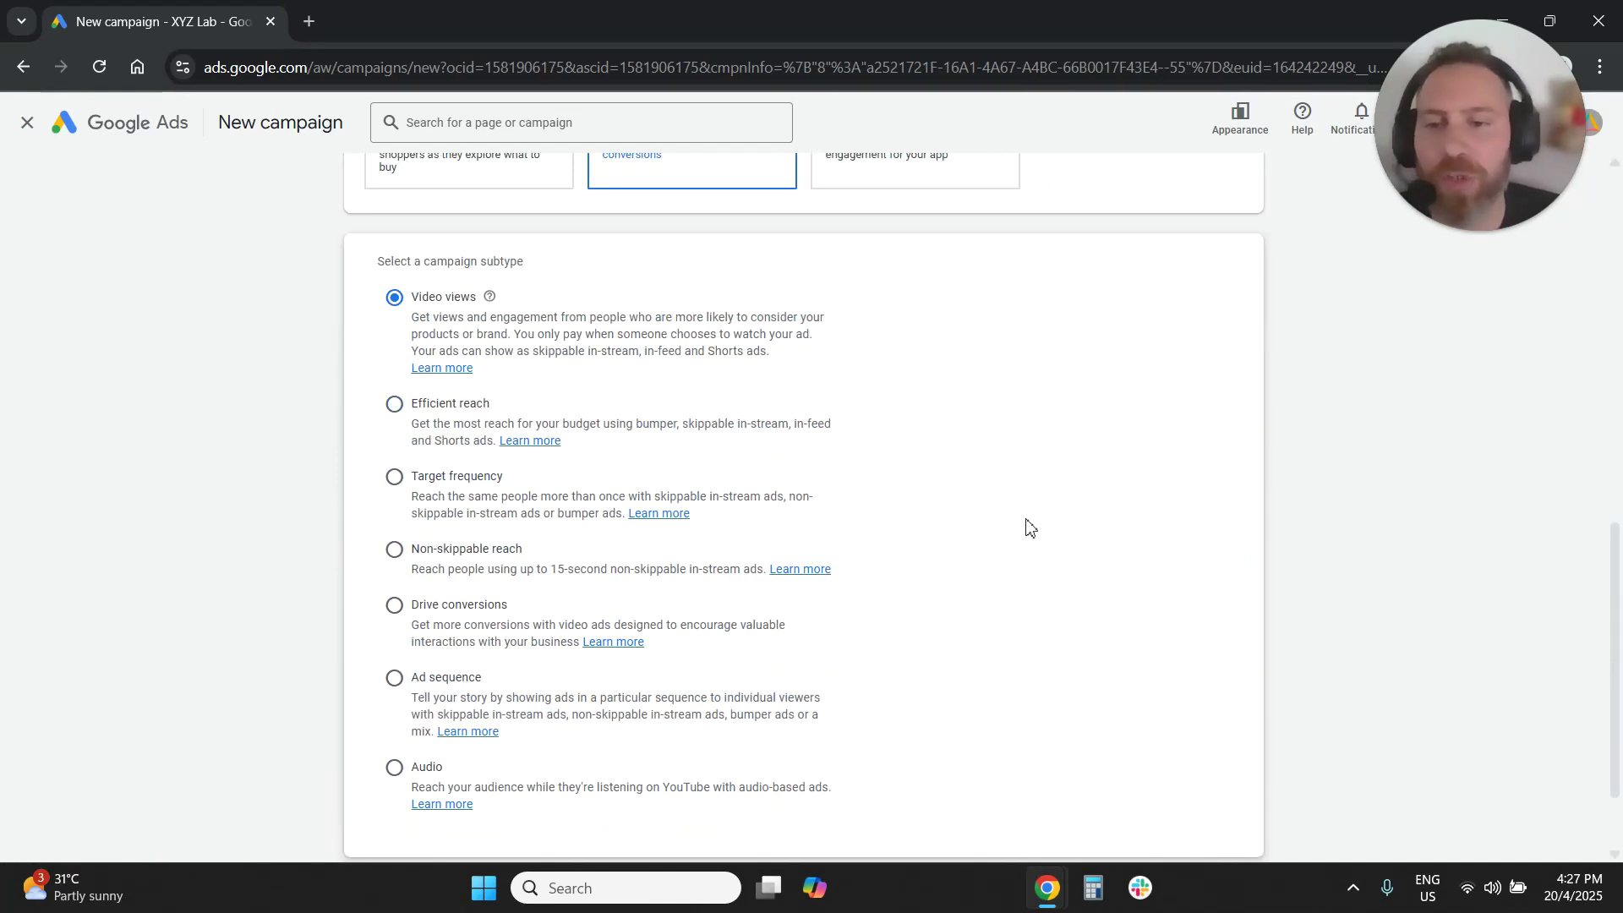
scroll(1217, 524, "down", 2)
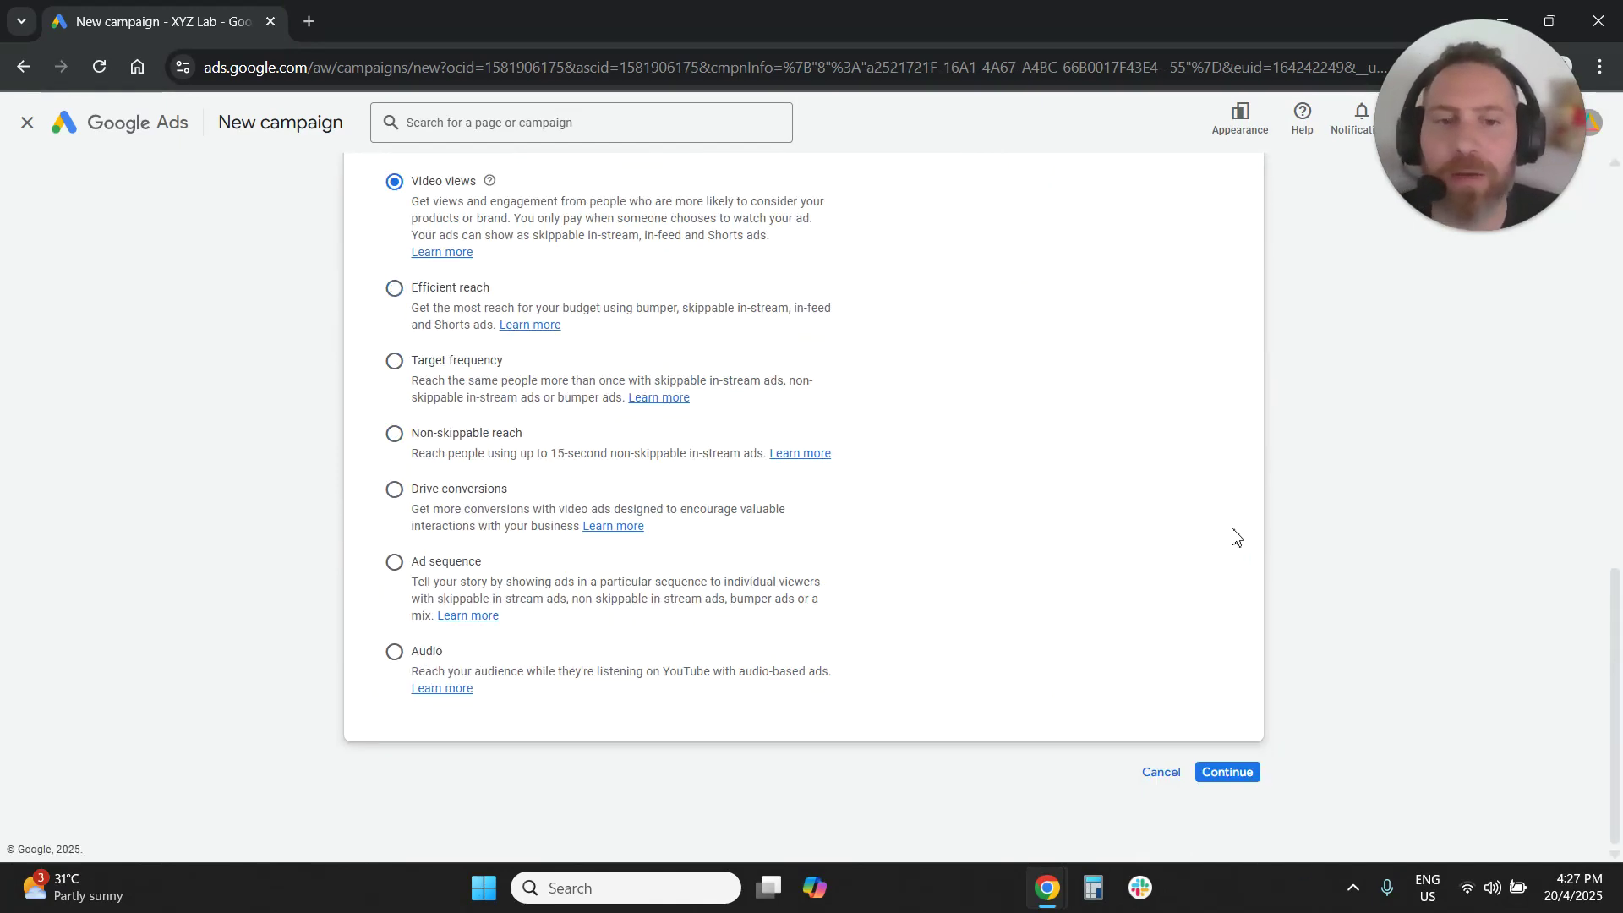
left_click(1232, 772)
left_click(1027, 660)
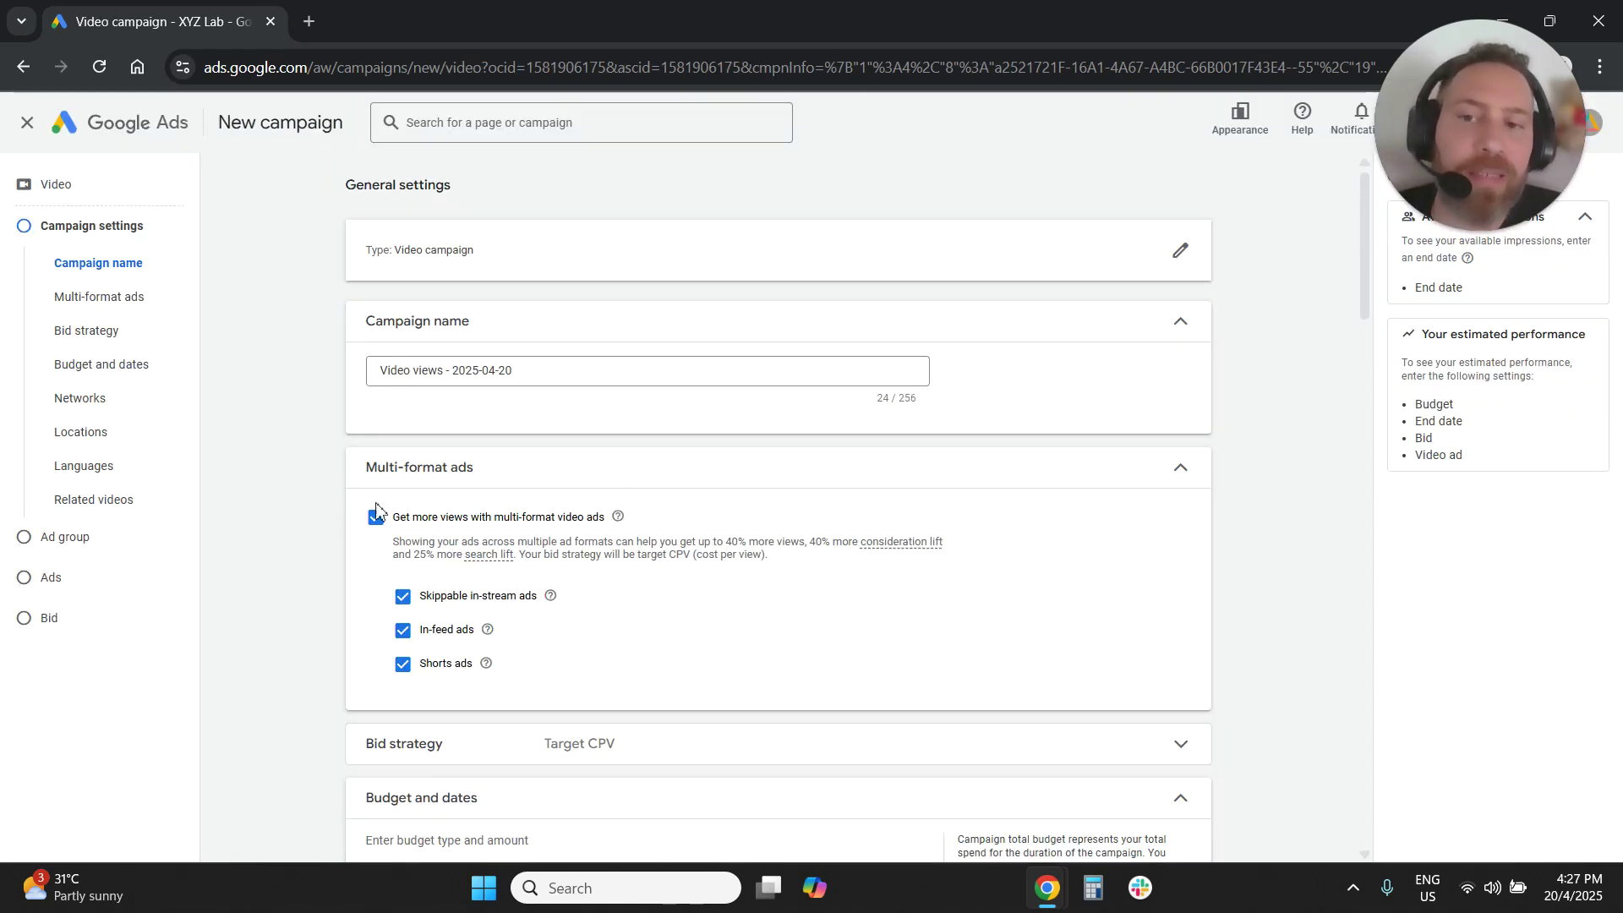
- Limit the multi-format video ads to Shorts ads by excluding in-feed and skippable in-stream ads
left_click_drag(372, 472, 473, 477)
left_click(269, 475)
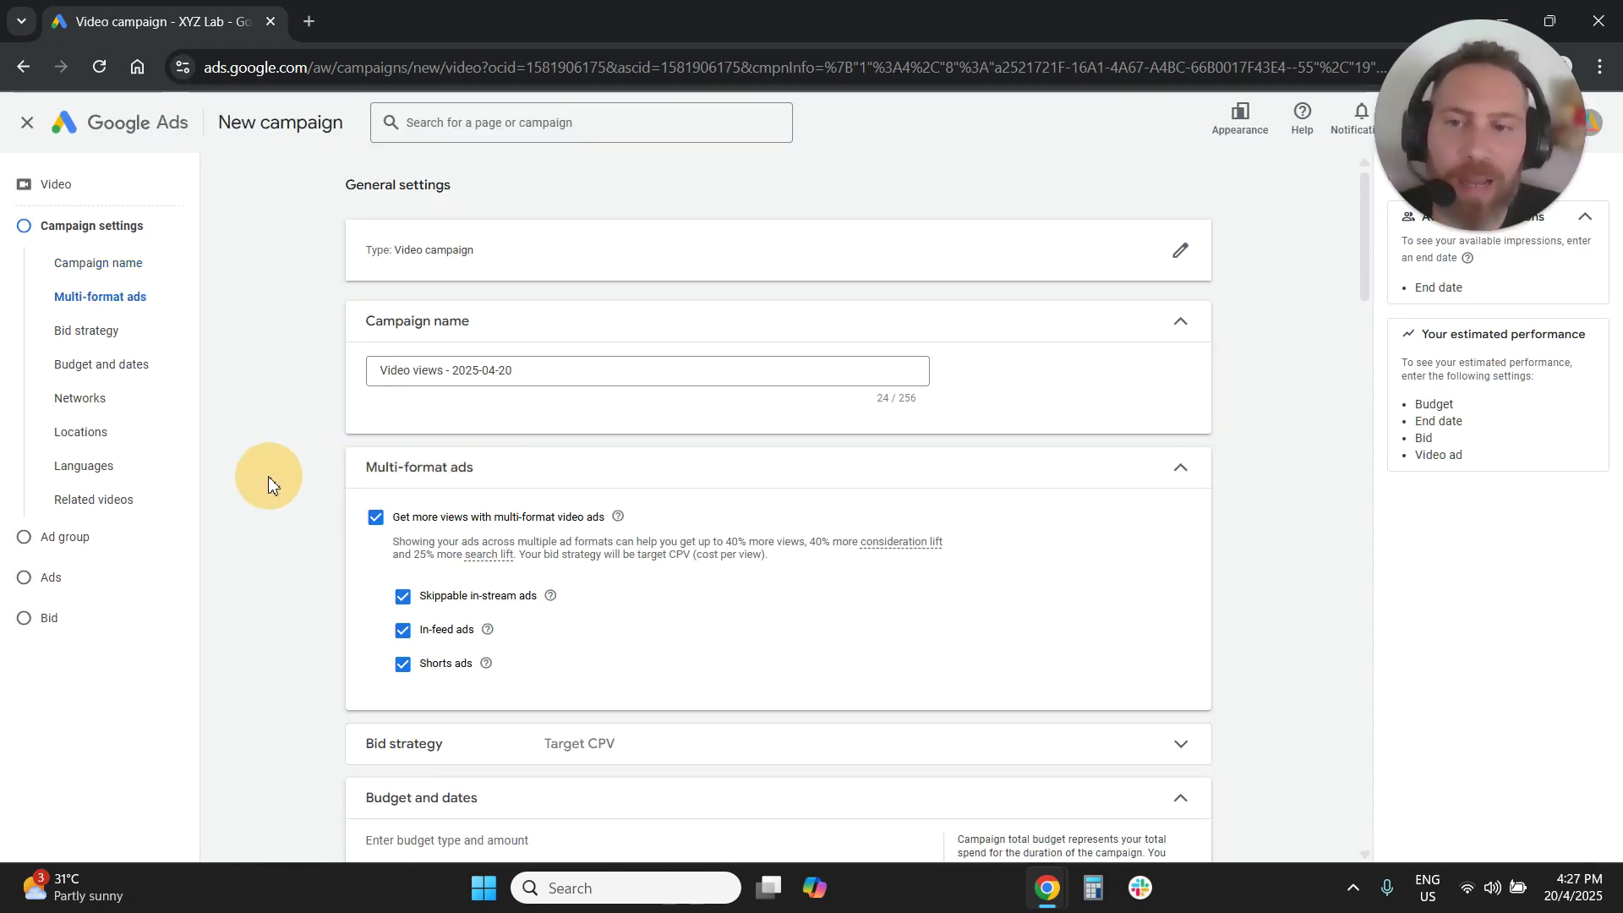
left_click(377, 521)
left_click(373, 516)
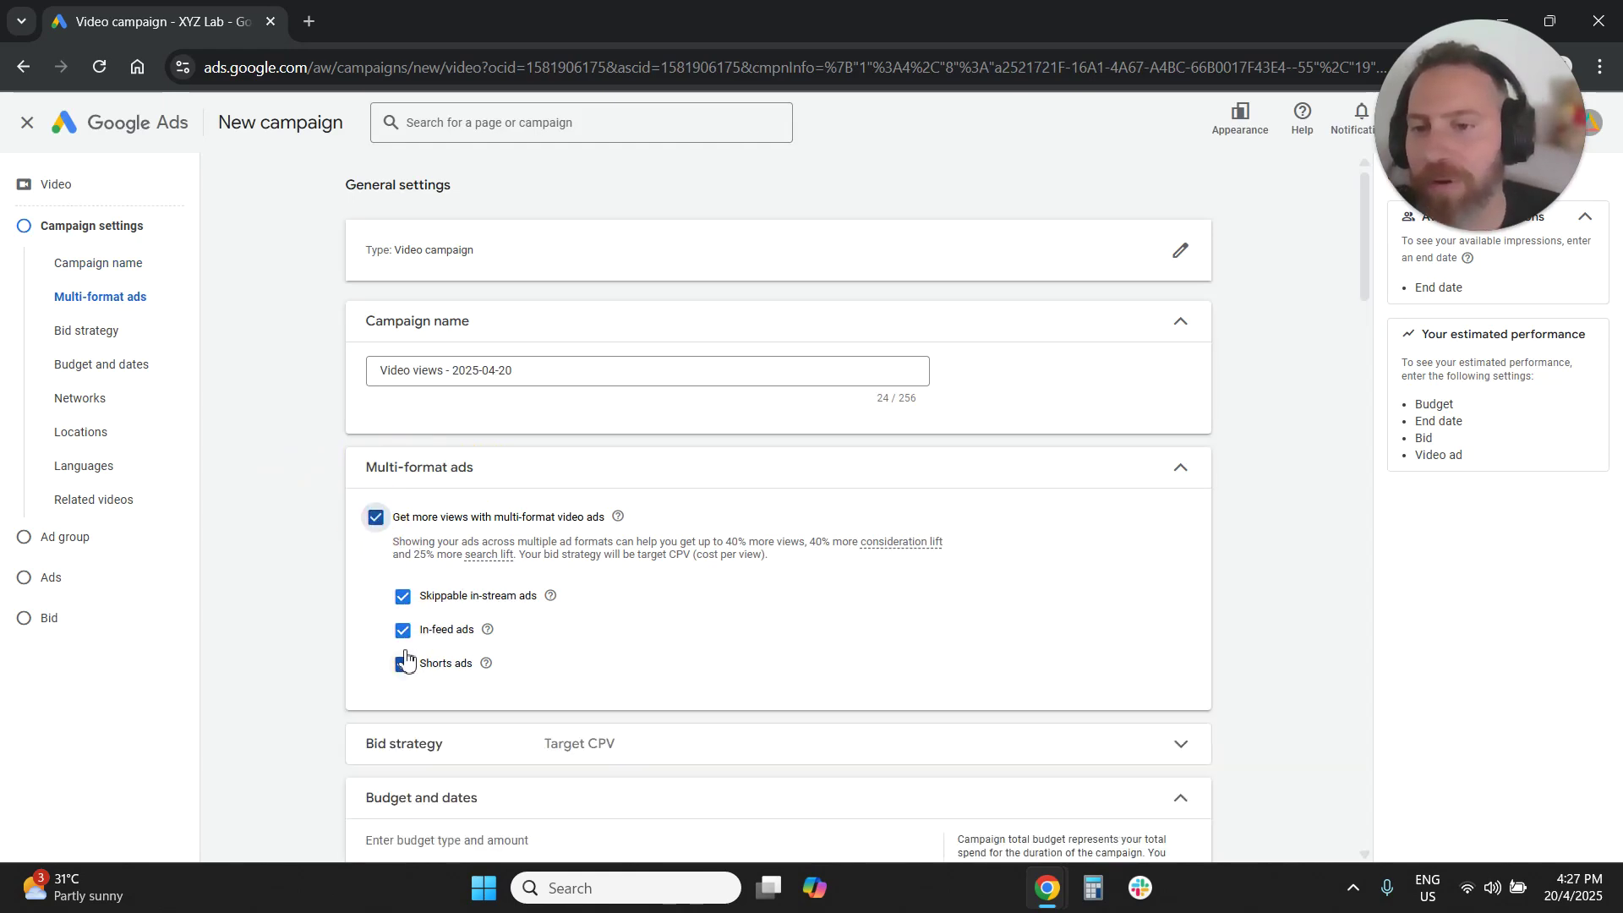
left_click(403, 630)
left_click(403, 596)
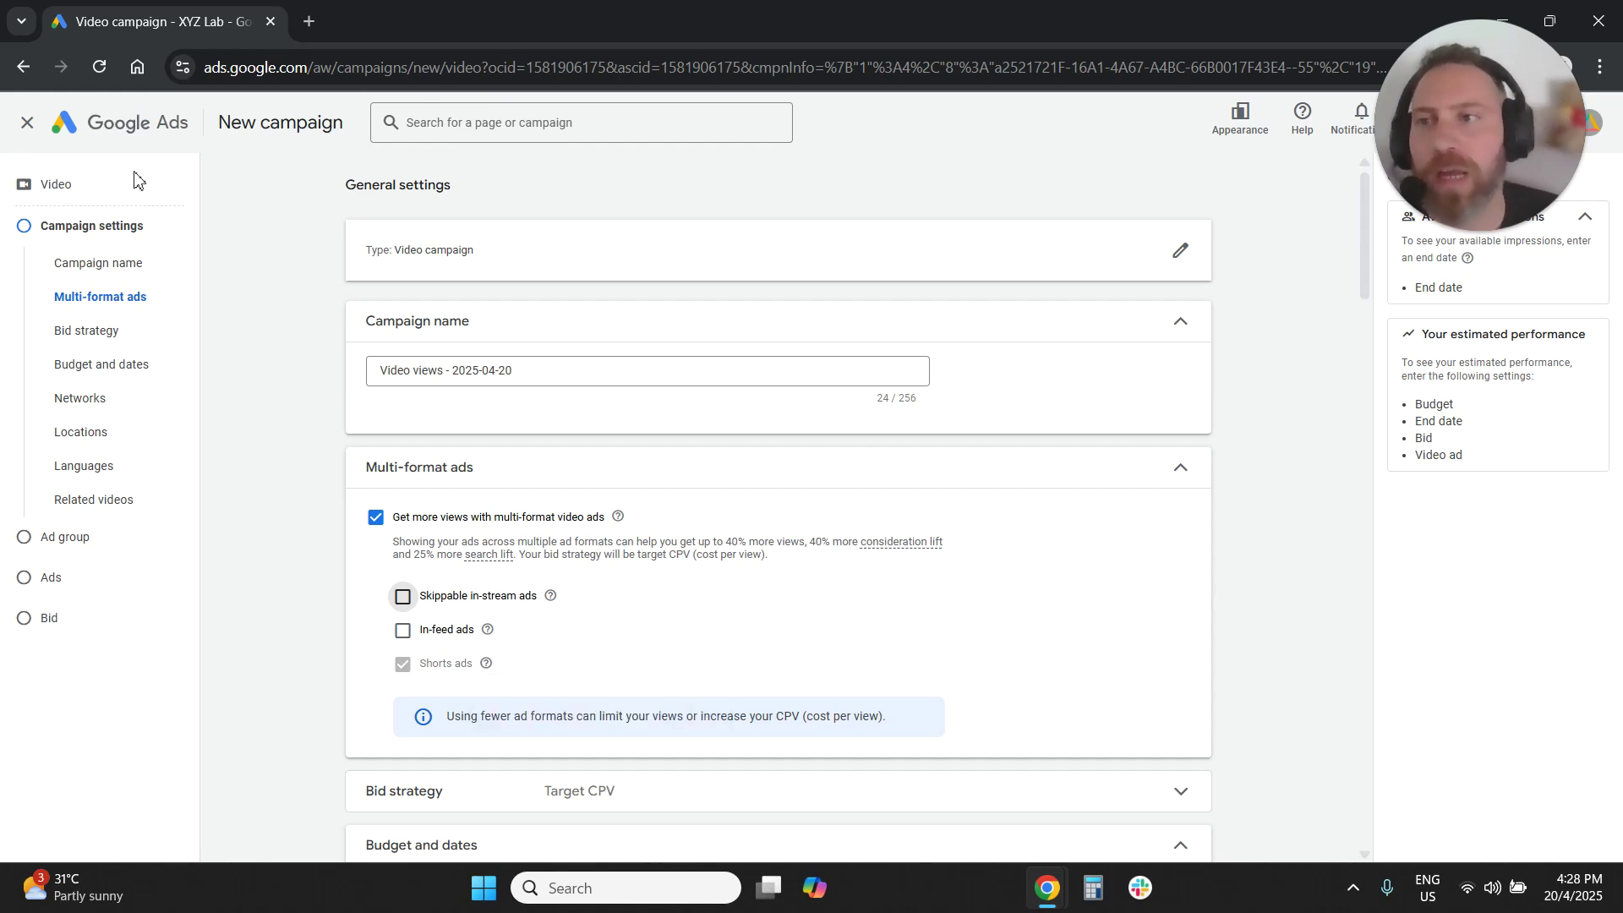
- Leave the Video campaign setup without saving and begin a new campaign without guidance
left_click(26, 123)
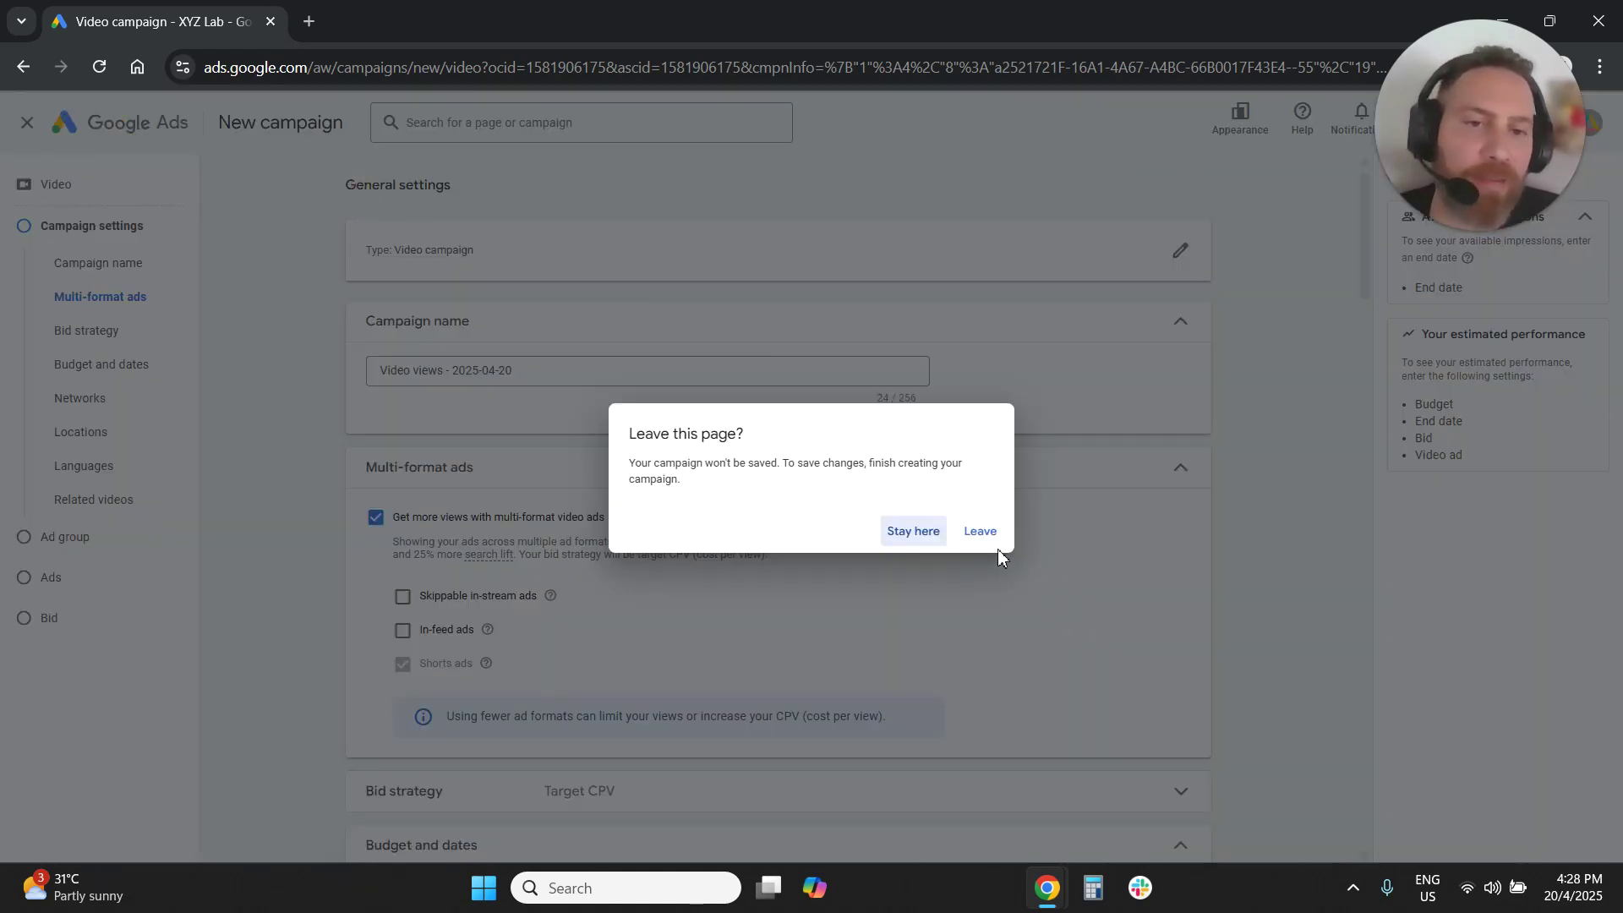
left_click(983, 532)
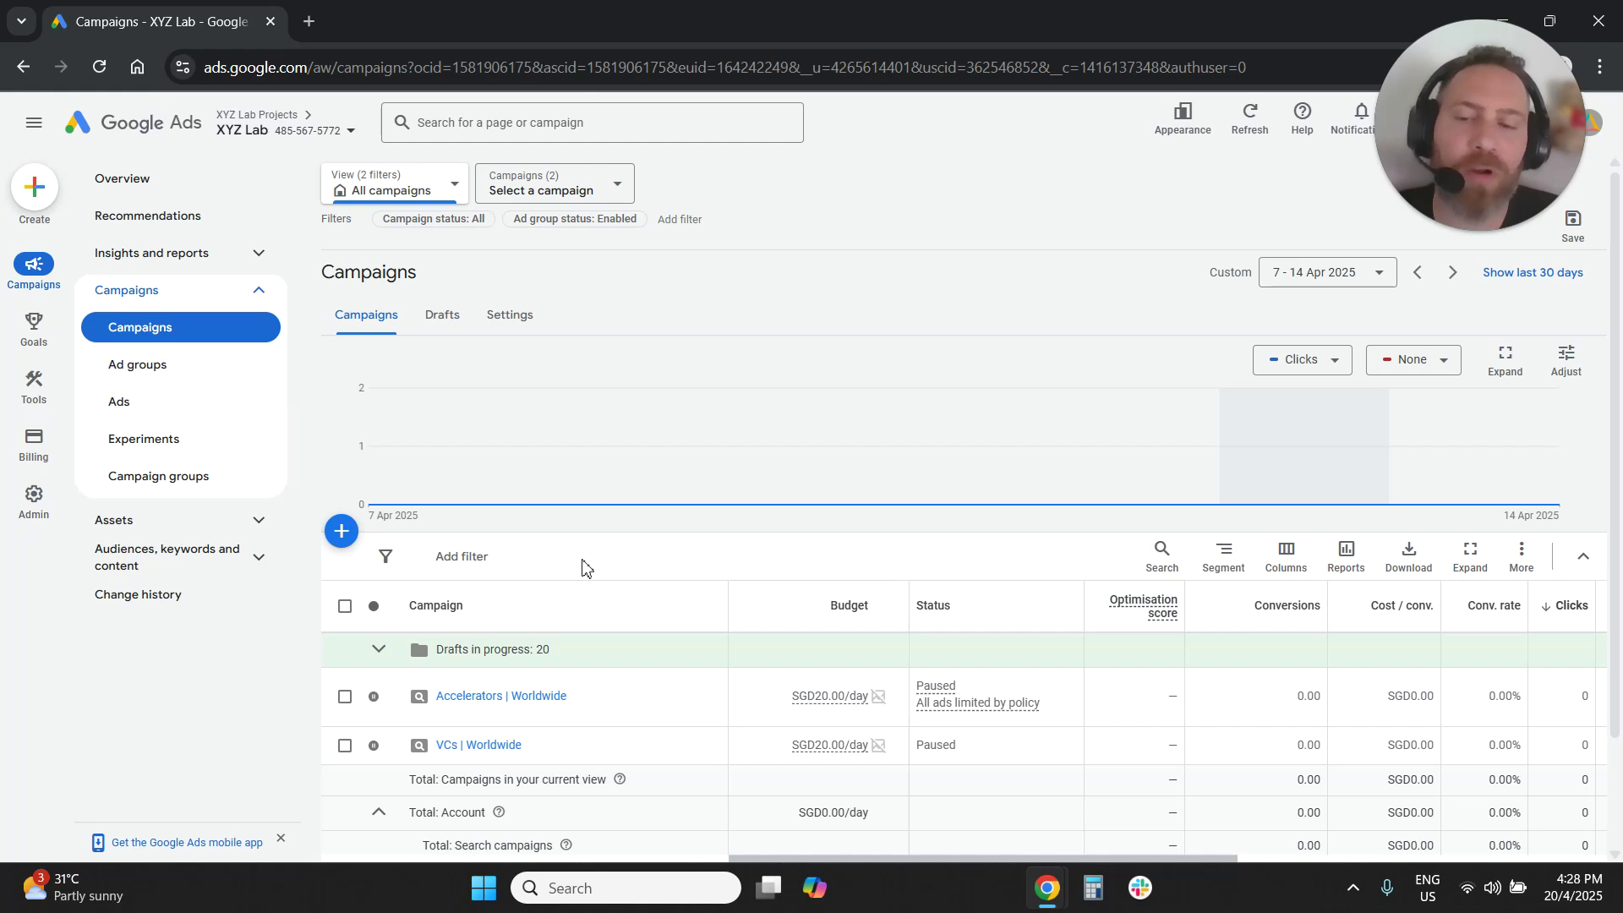
left_click(342, 532)
left_click(518, 558)
left_click(1015, 550)
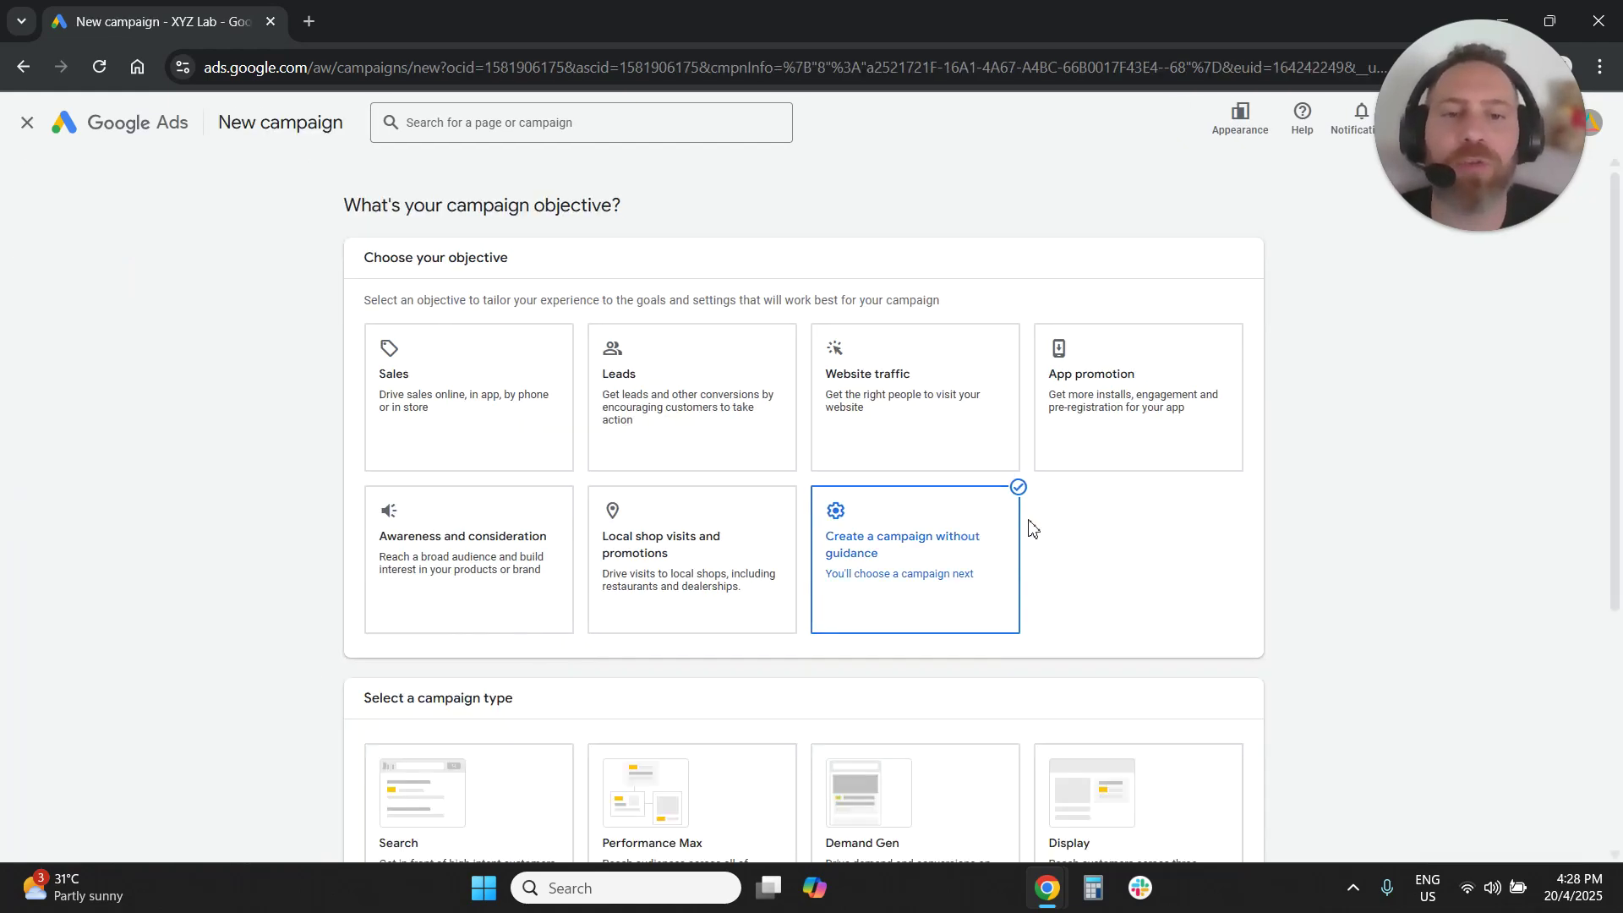
- Choose the Demand Gen campaign type, keep the account default conversion goals, and start a new campaign instead of a saved draft
left_click(992, 568)
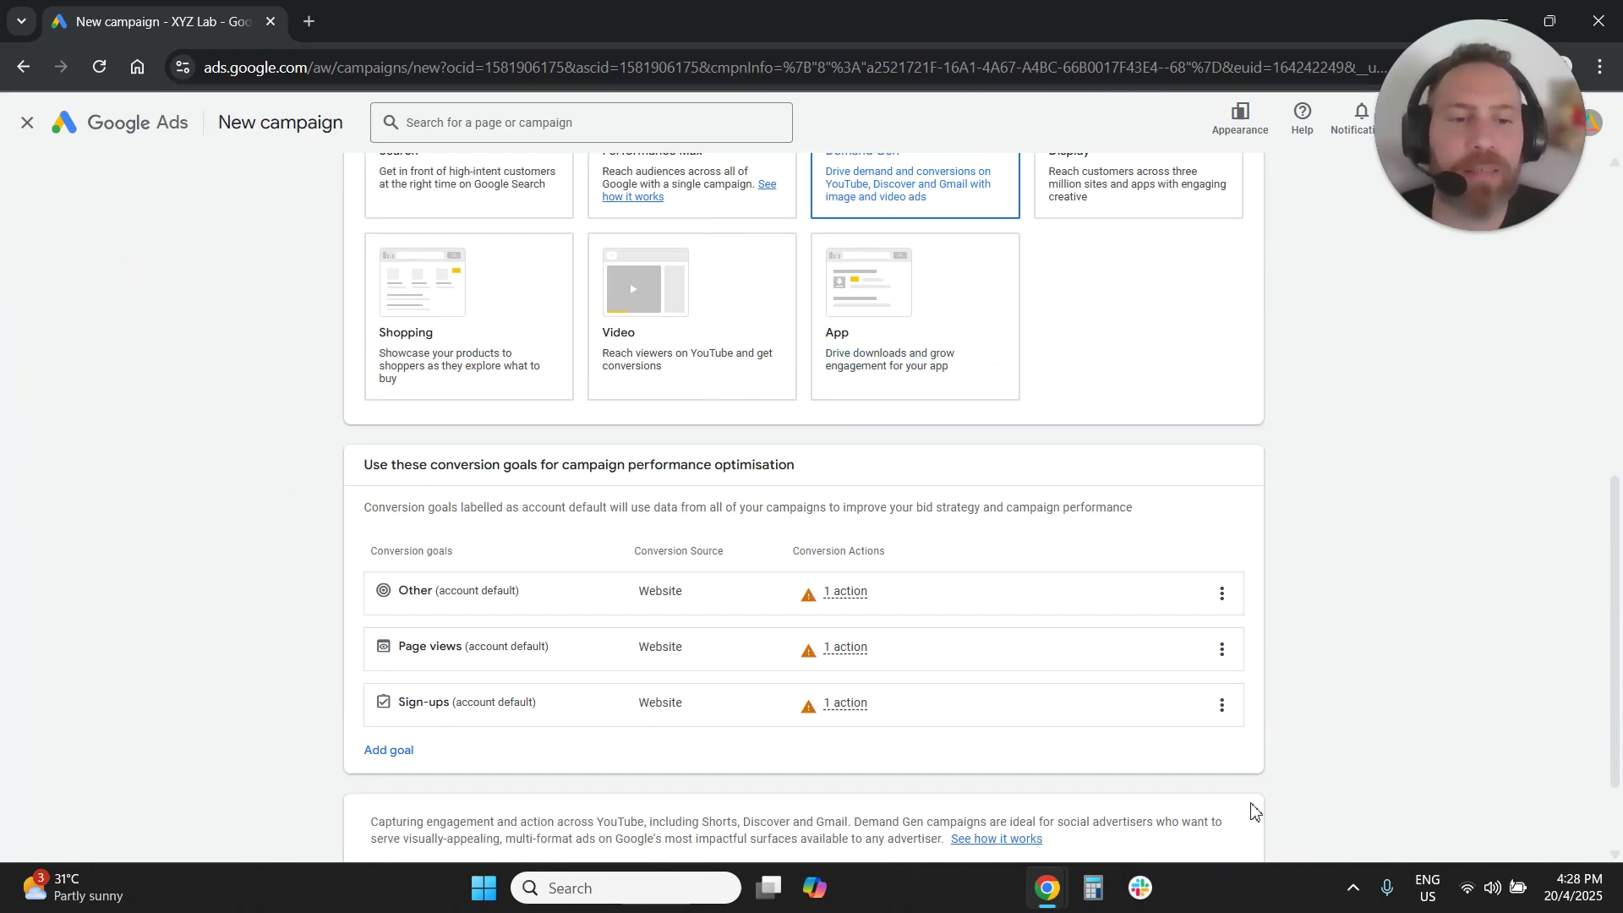
scroll(1252, 807, "down", 2)
left_click(1228, 770)
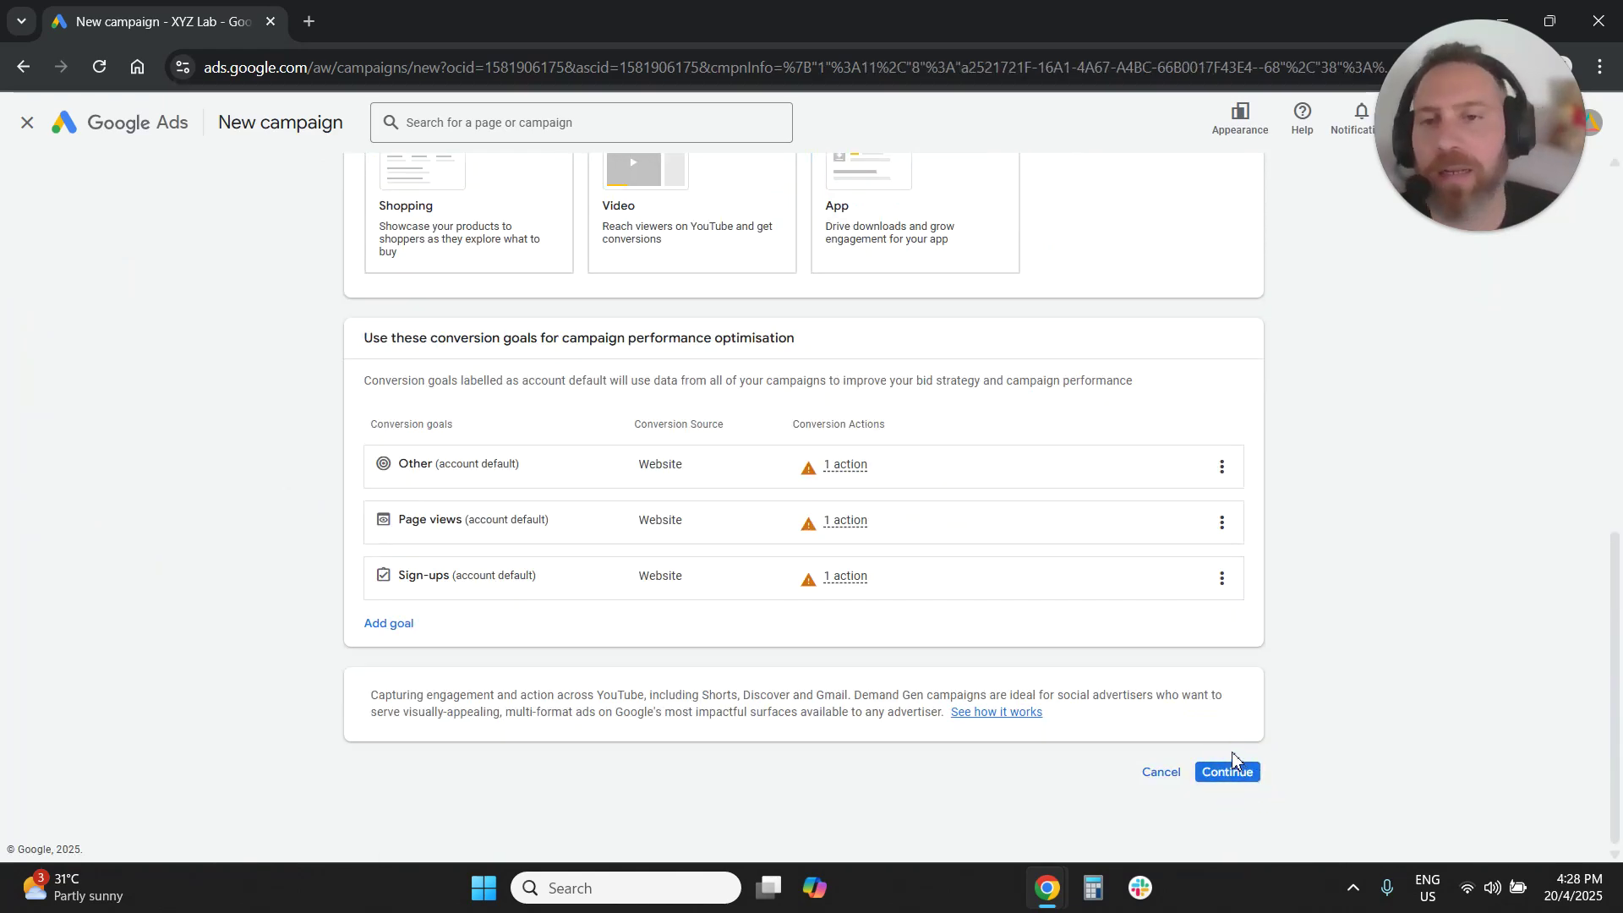
left_click(1222, 784)
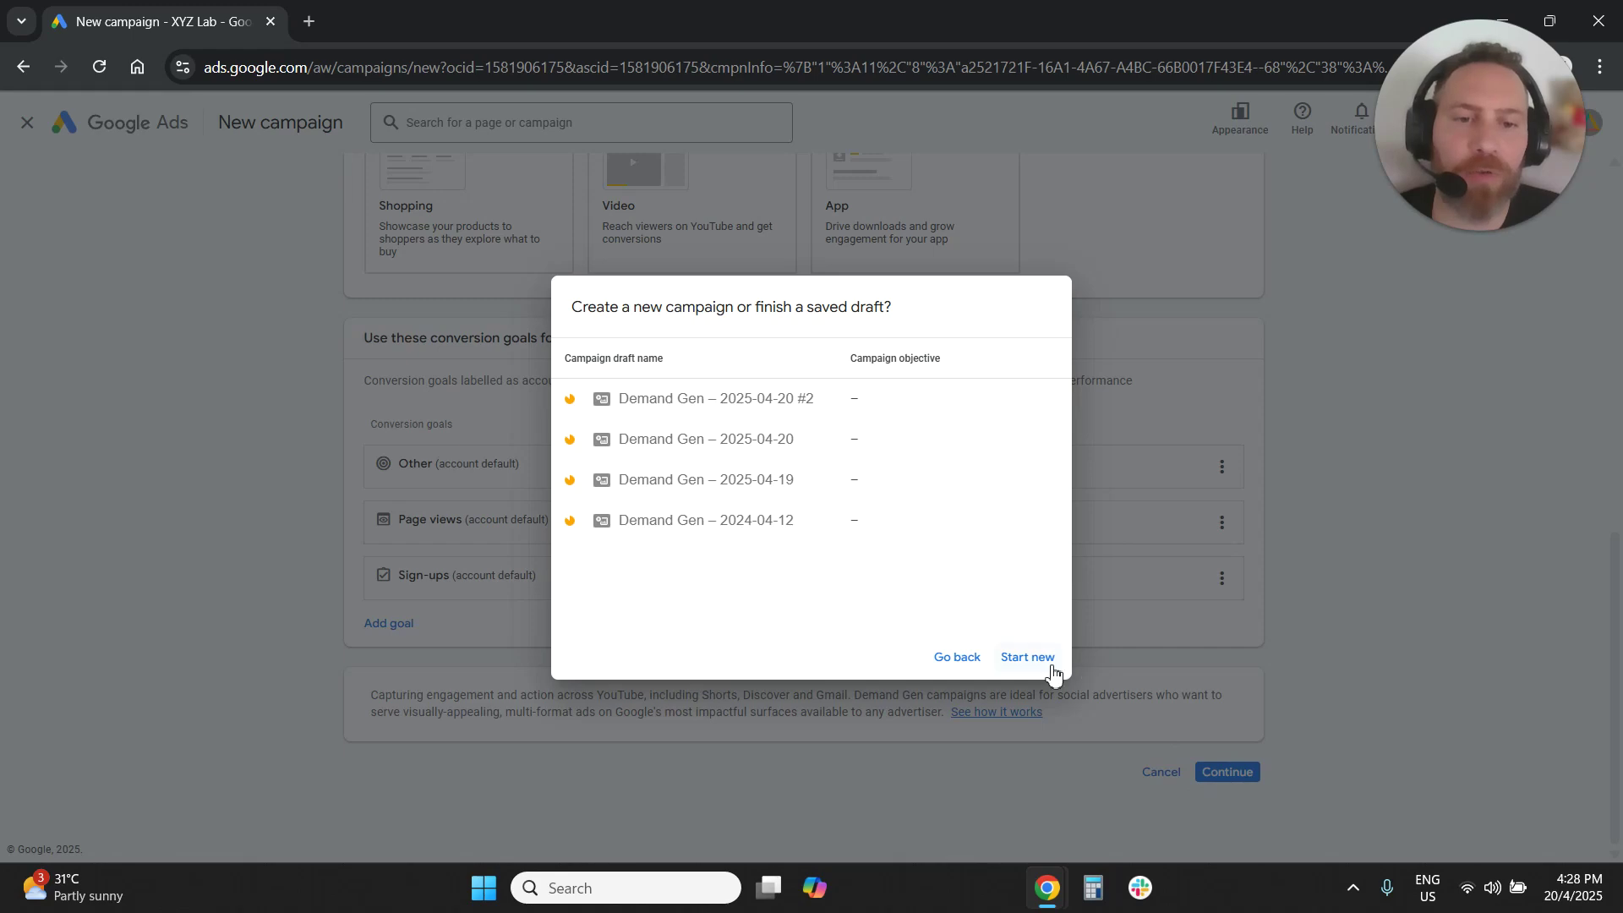
left_click(1051, 661)
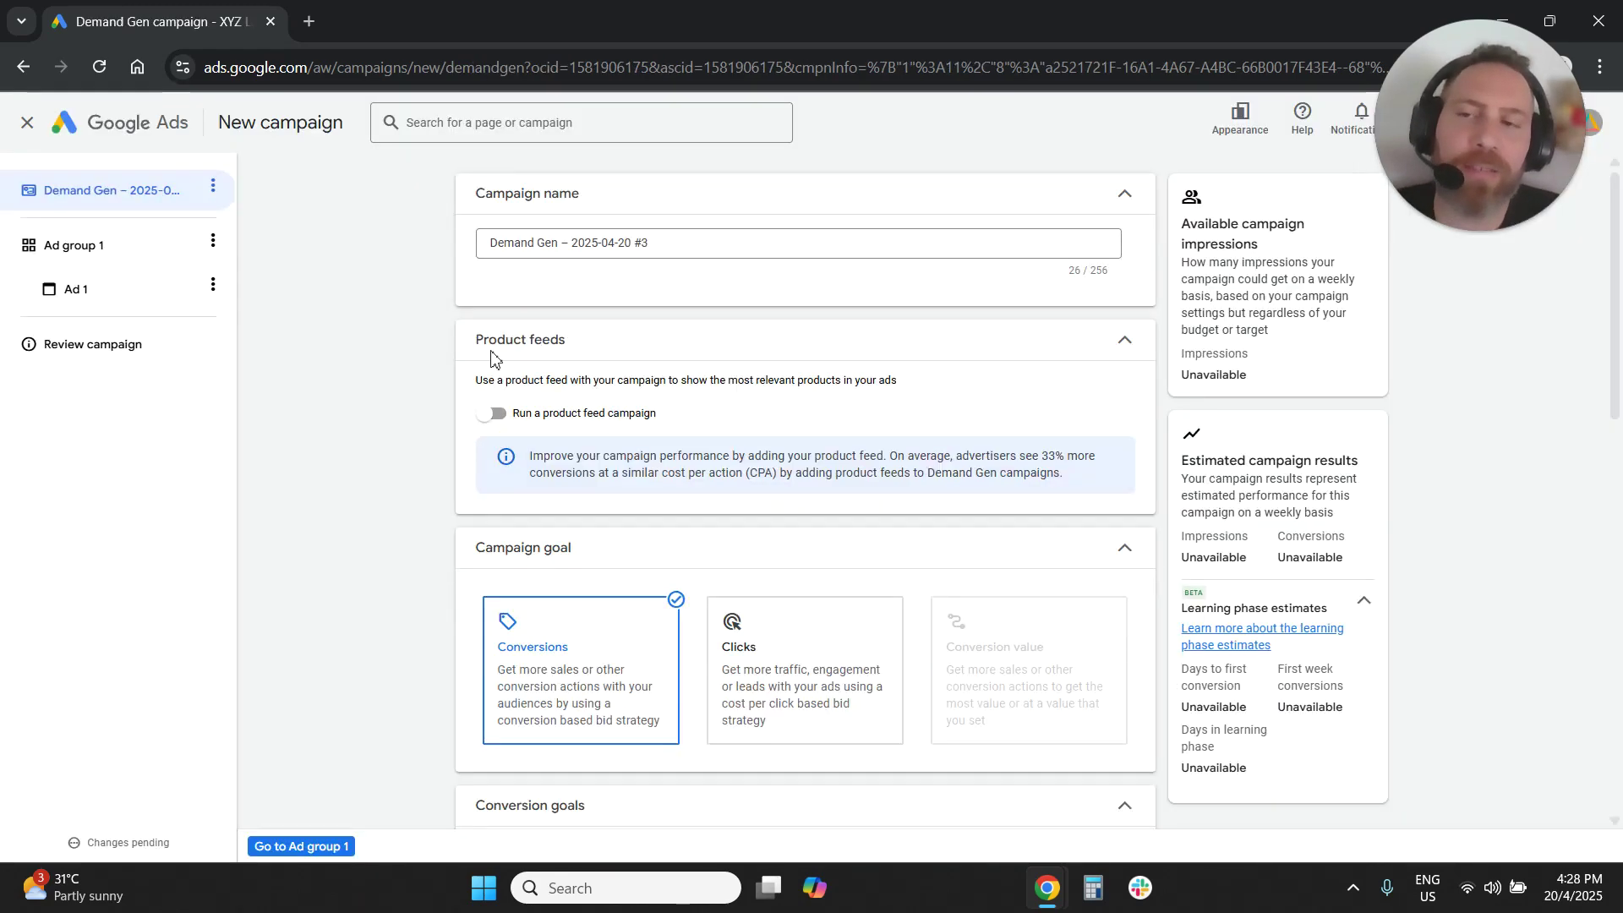
- Open Ad group 1 and set its channels to the Let me choose option
left_click(164, 245)
scroll(411, 484, "down", 5)
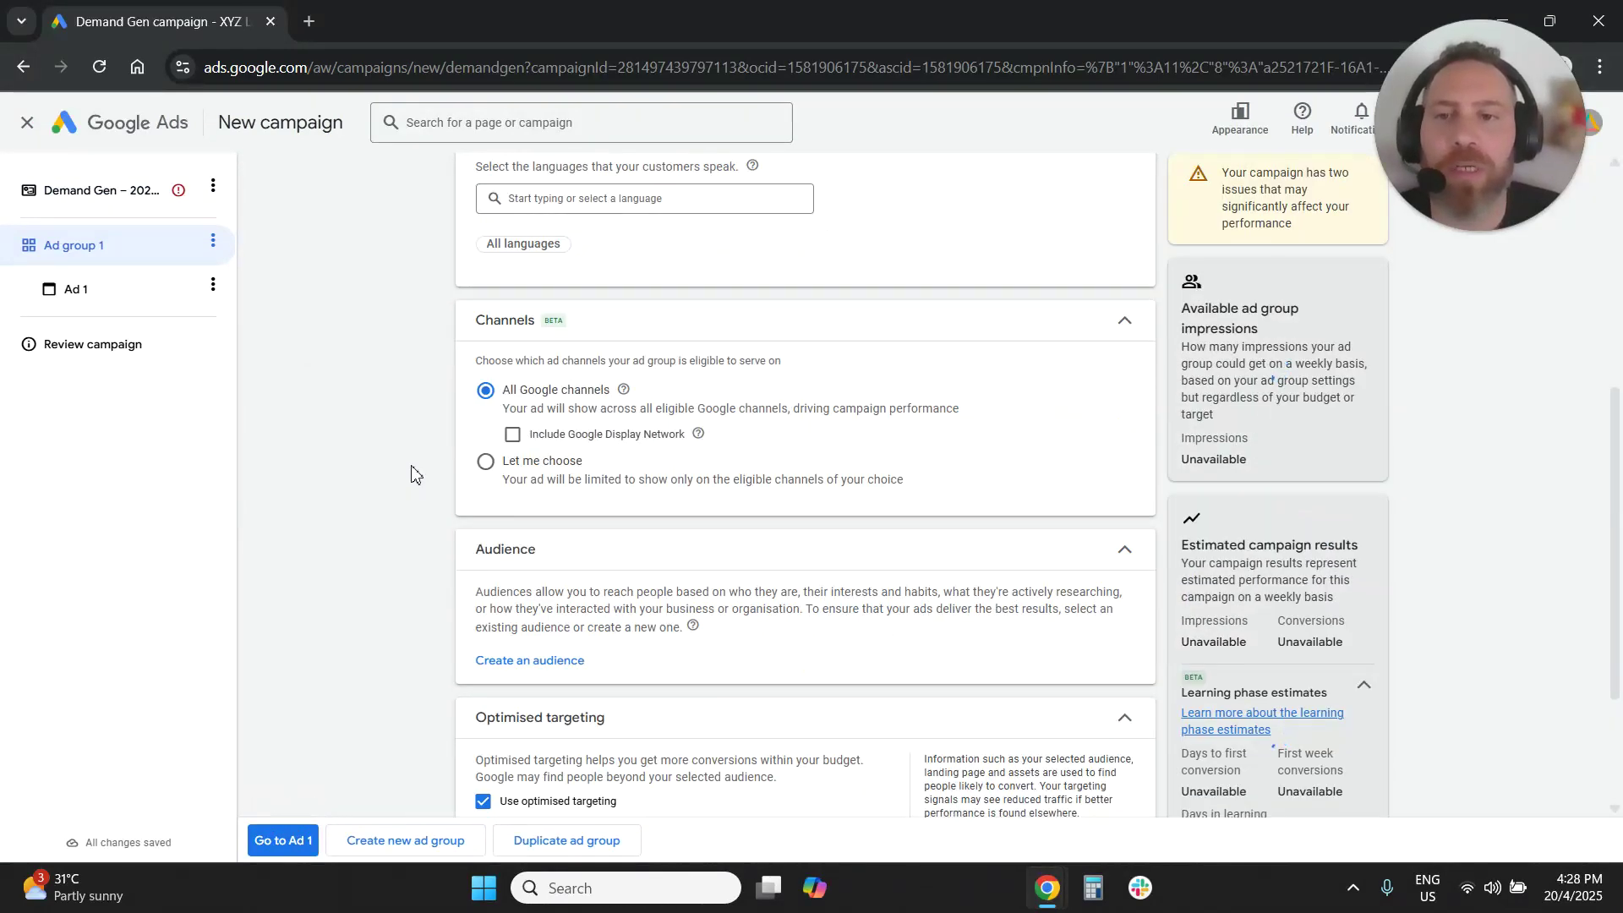
scroll(433, 490, "down", 3)
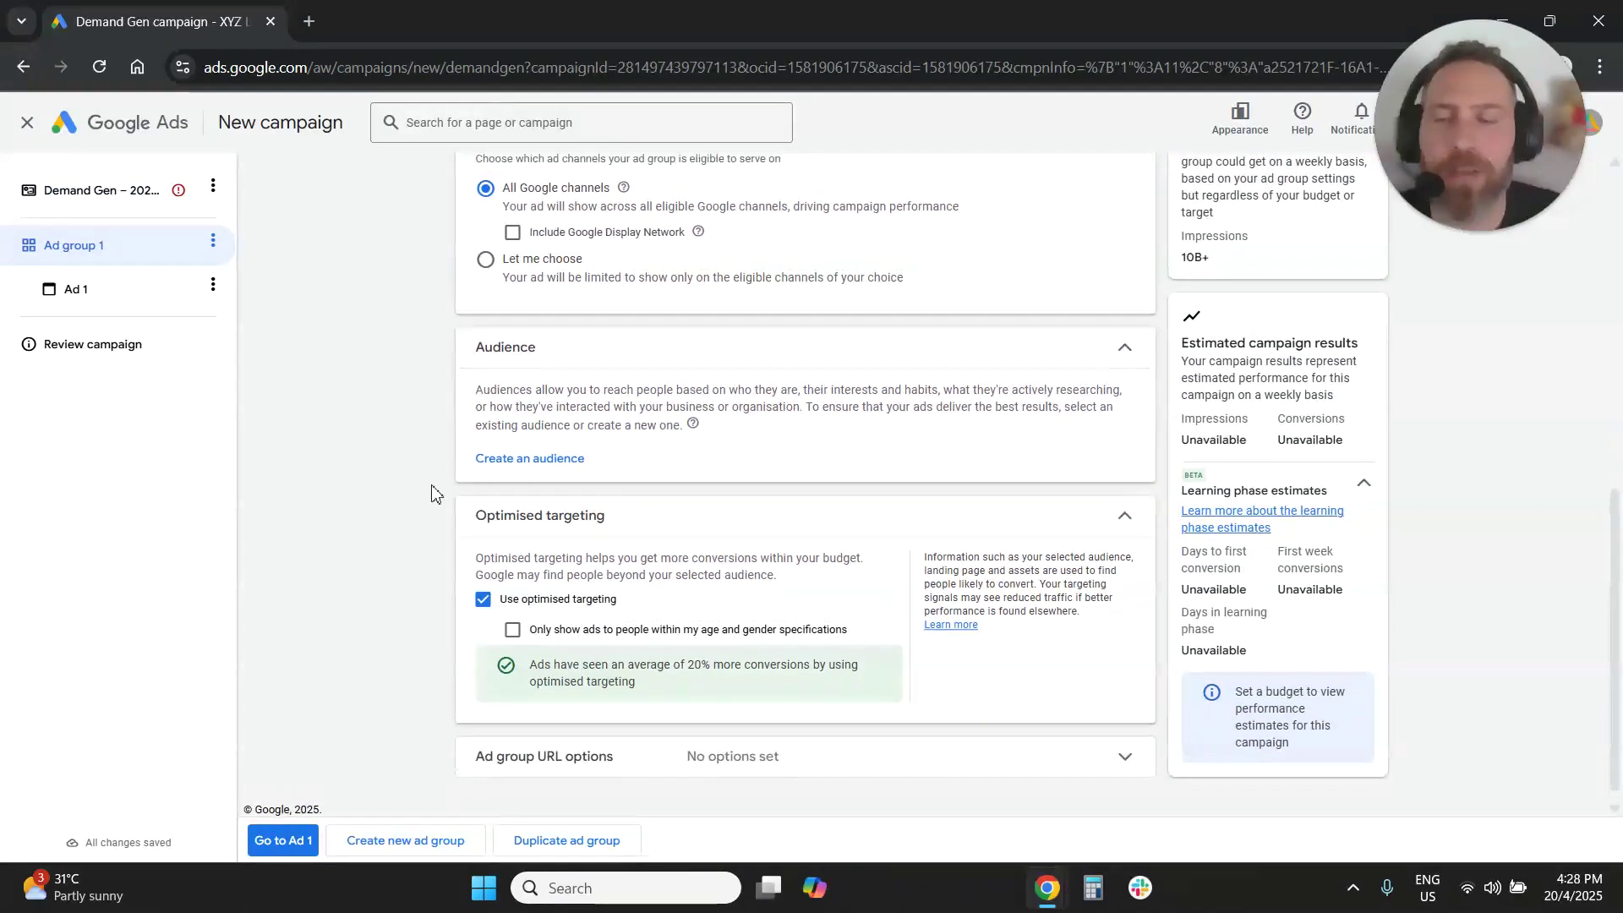
scroll(433, 492, "up", 3)
left_click(485, 469)
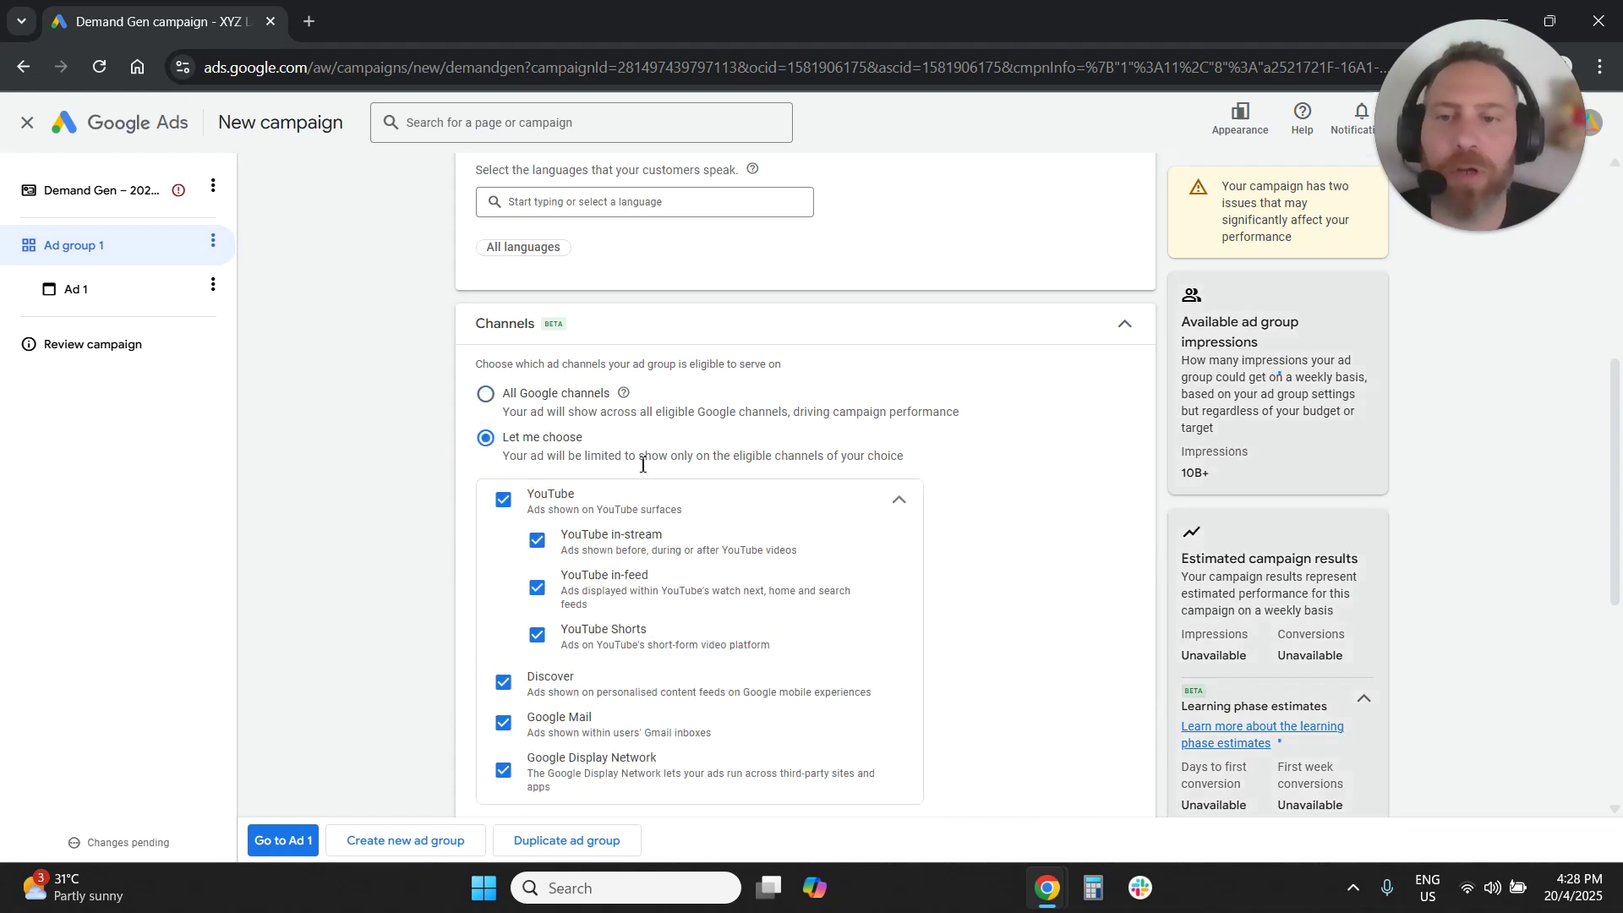
- Limit the ad group to YouTube Shorts by excluding YouTube in-stream, YouTube in-feed, Discover, Google Mail and Google Display Network
left_click(505, 499)
left_click(545, 649)
left_click(504, 682)
left_click(504, 722)
left_click(503, 770)
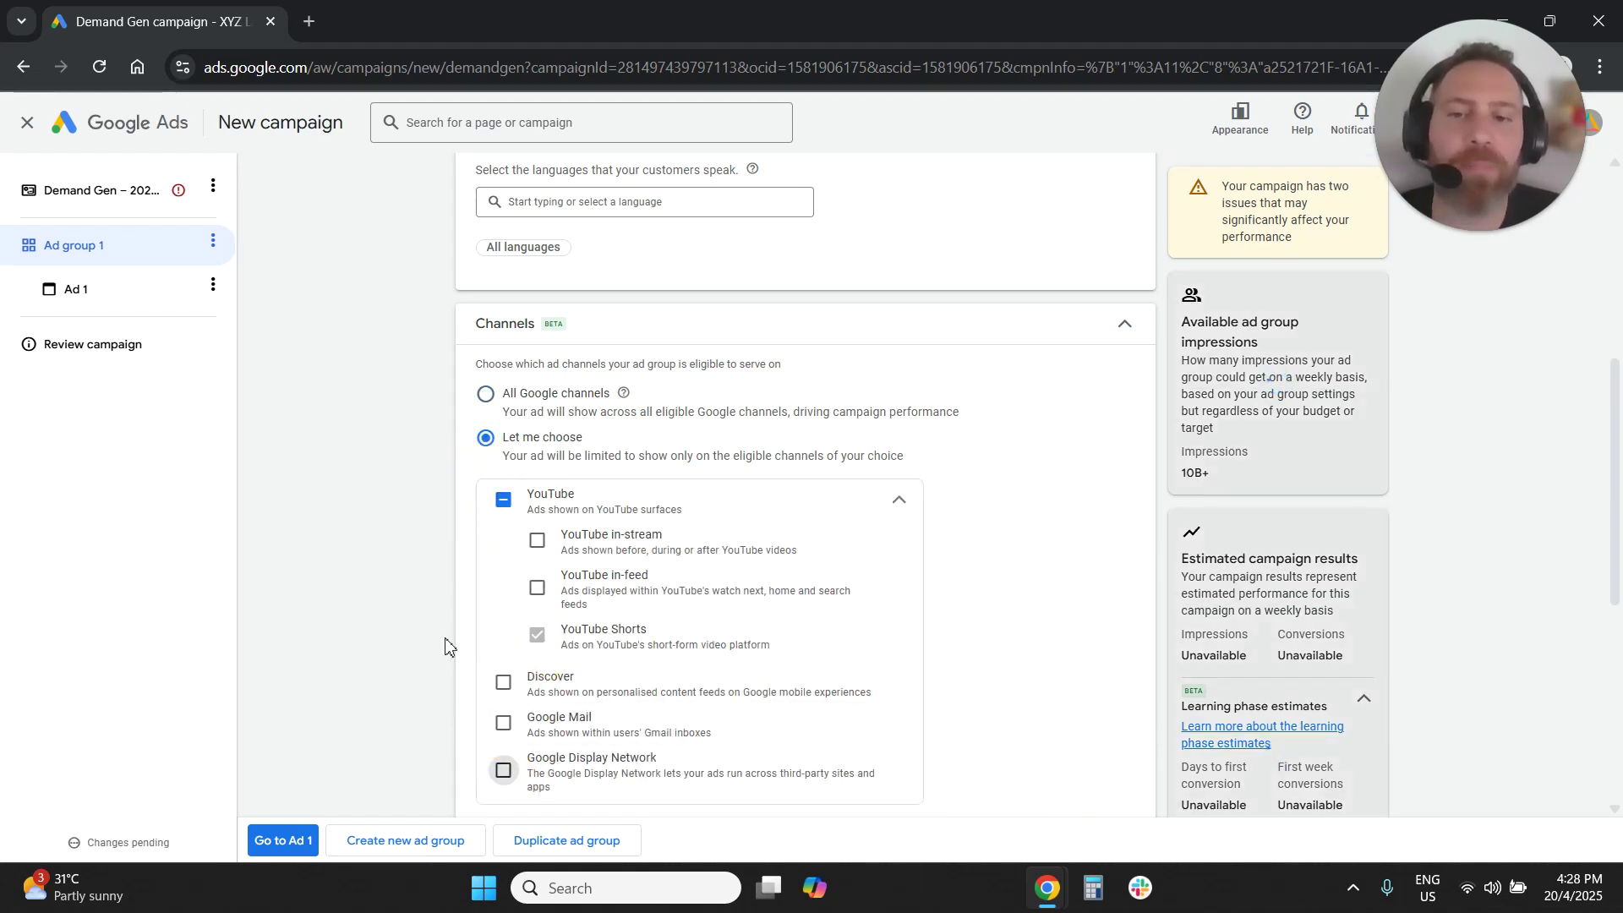